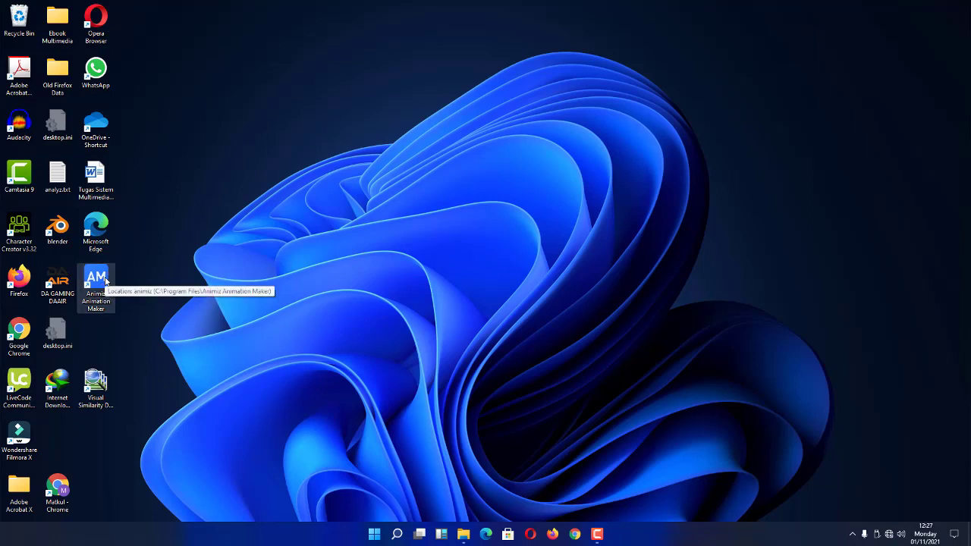
Launch Animiz Animation Maker from its desktop shortcut.
double_click(106, 281)
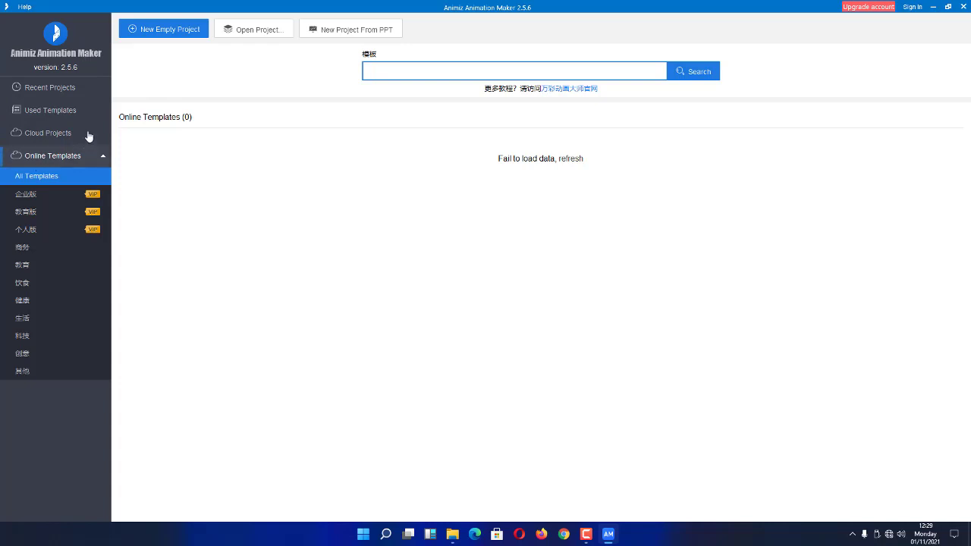
Browse Recent Projects, then show the Used Templates grid with its 23 templates.
click(52, 96)
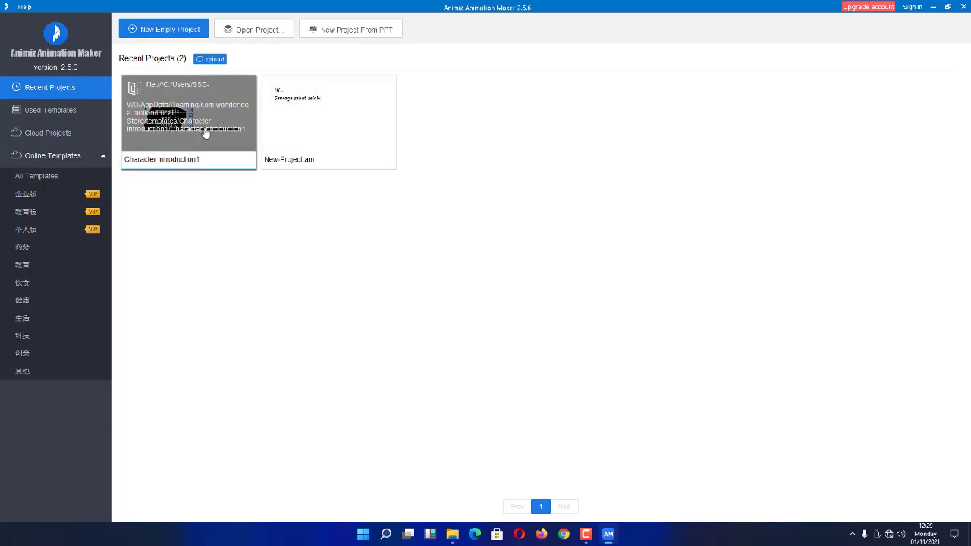
click(46, 114)
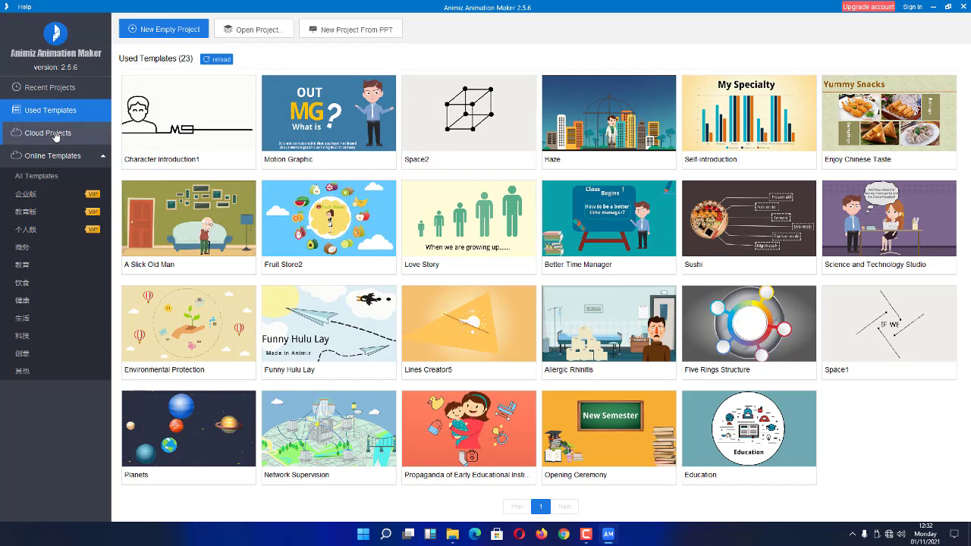
View Cloud Projects, dismiss the Sign In prompt, collapse Online Templates and exit Animiz.
click(66, 95)
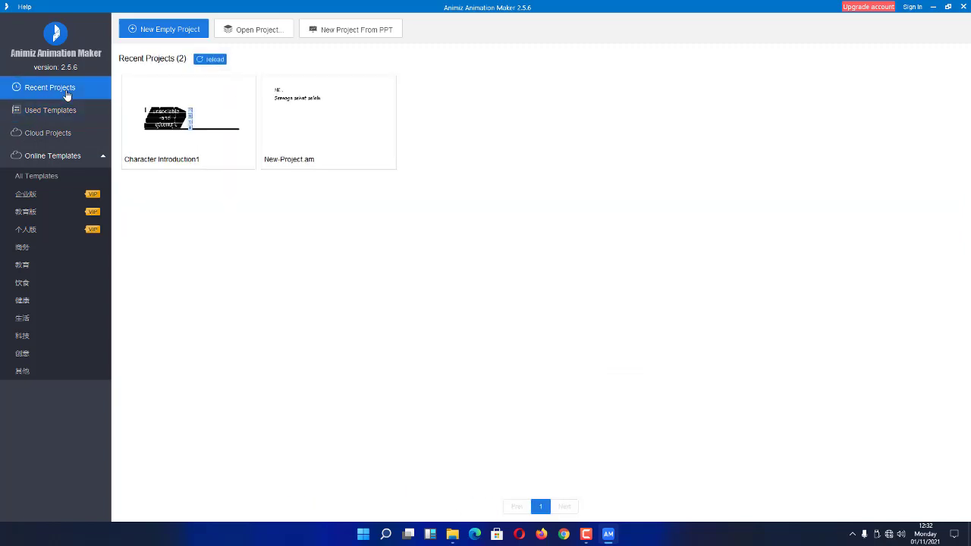
click(62, 136)
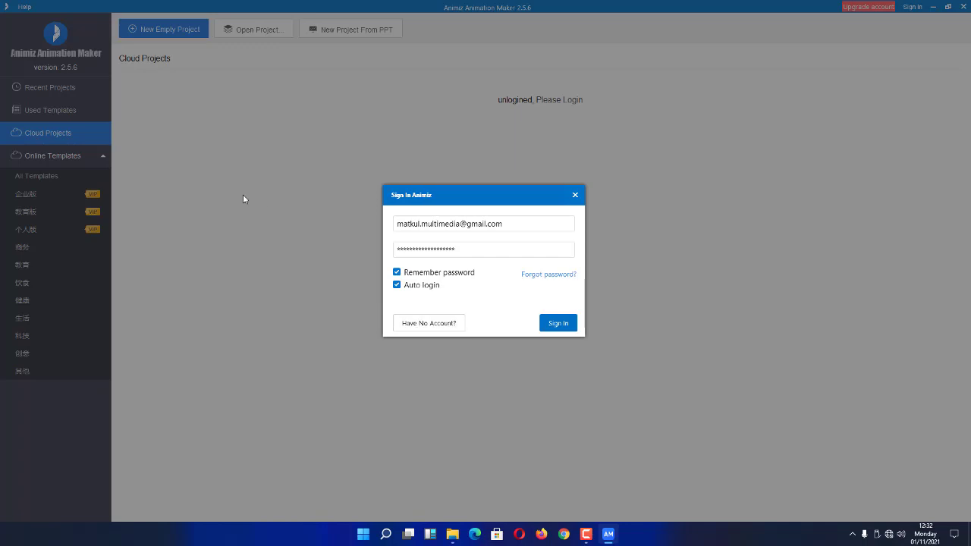
click(576, 196)
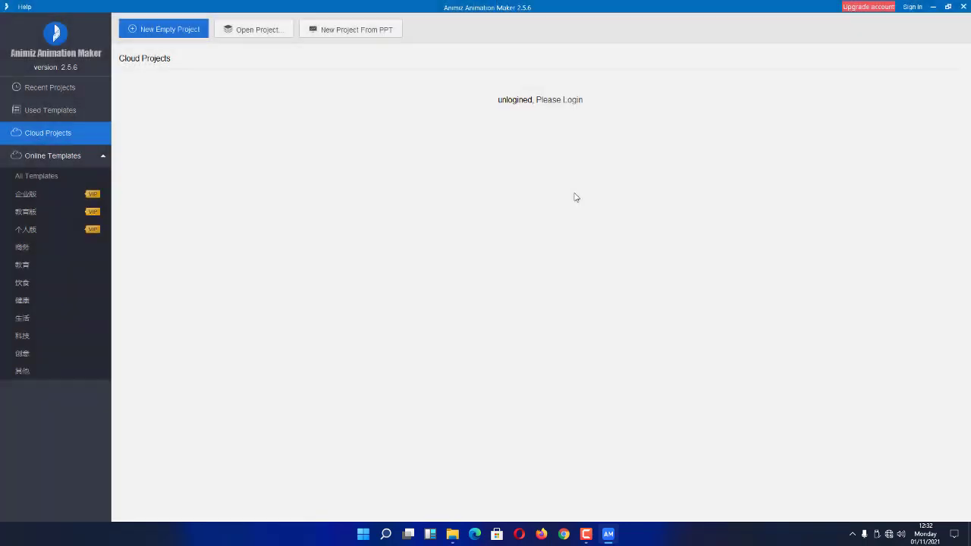
click(41, 159)
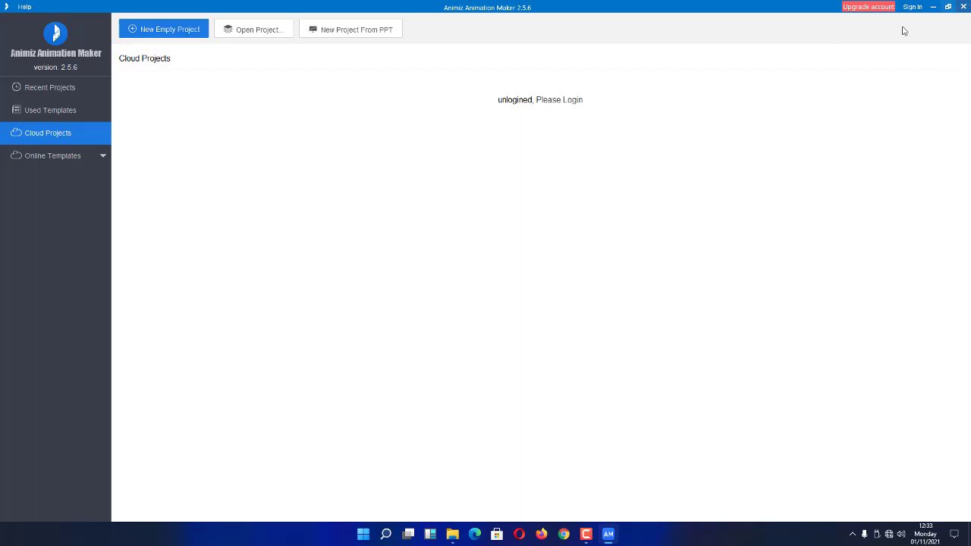
click(963, 6)
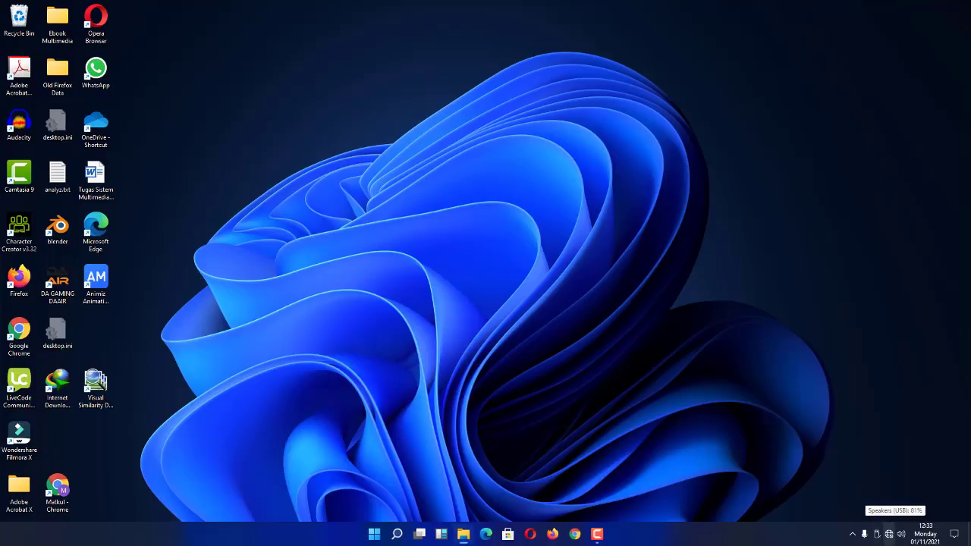
Connect to the IndieStation Wi-Fi network and relaunch Animiz from its desktop shortcut.
right_click(889, 535)
click(733, 433)
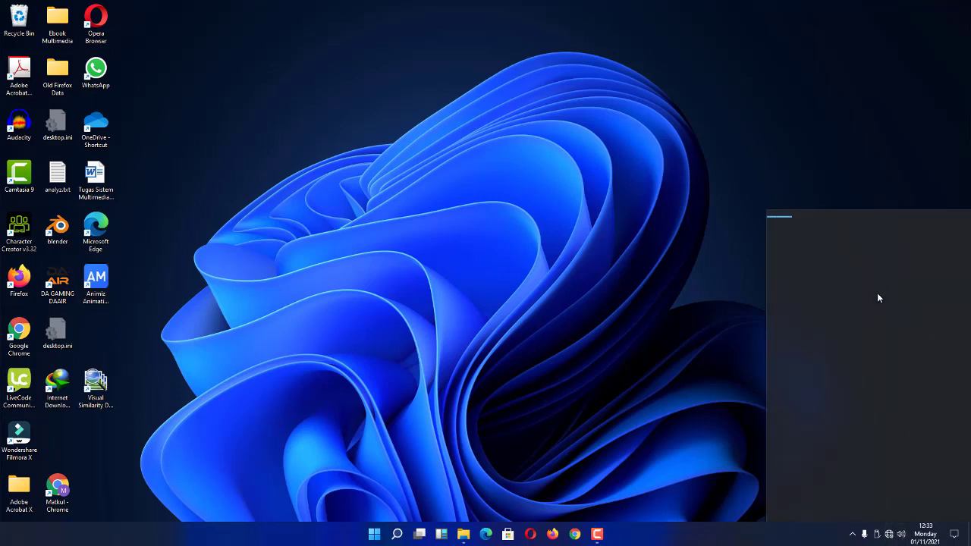
click(856, 240)
click(889, 277)
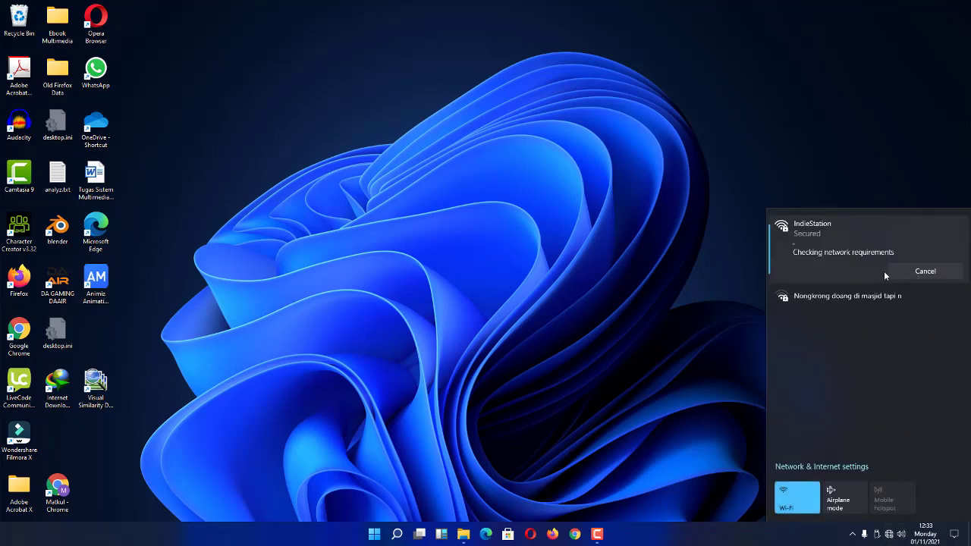
click(98, 267)
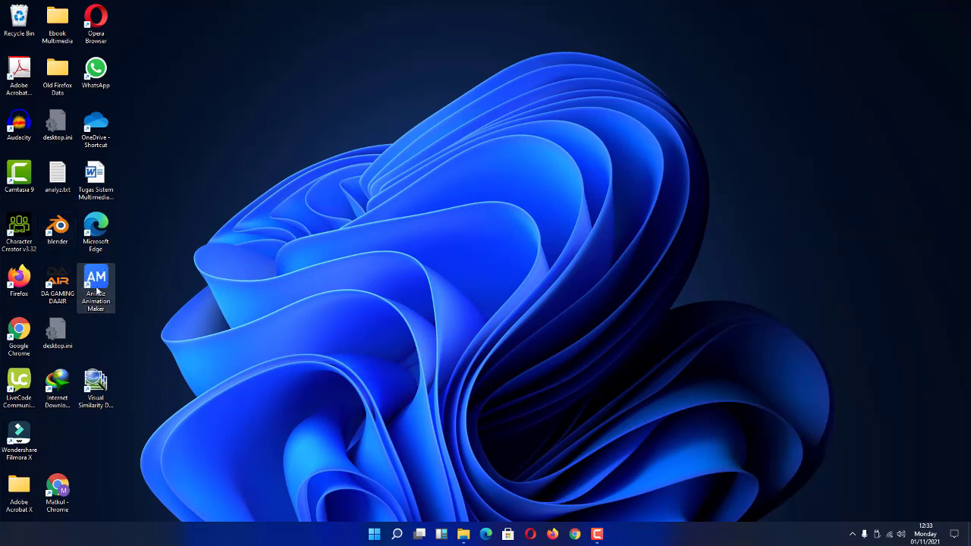
double_click(98, 289)
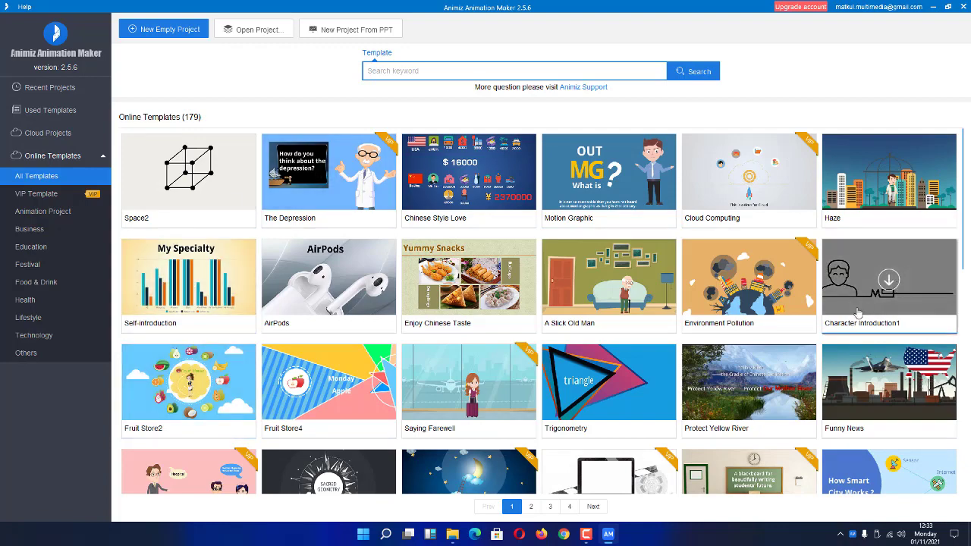
Scroll the All Templates grid down to Vogue and download that template.
scroll(857, 312, down, 6)
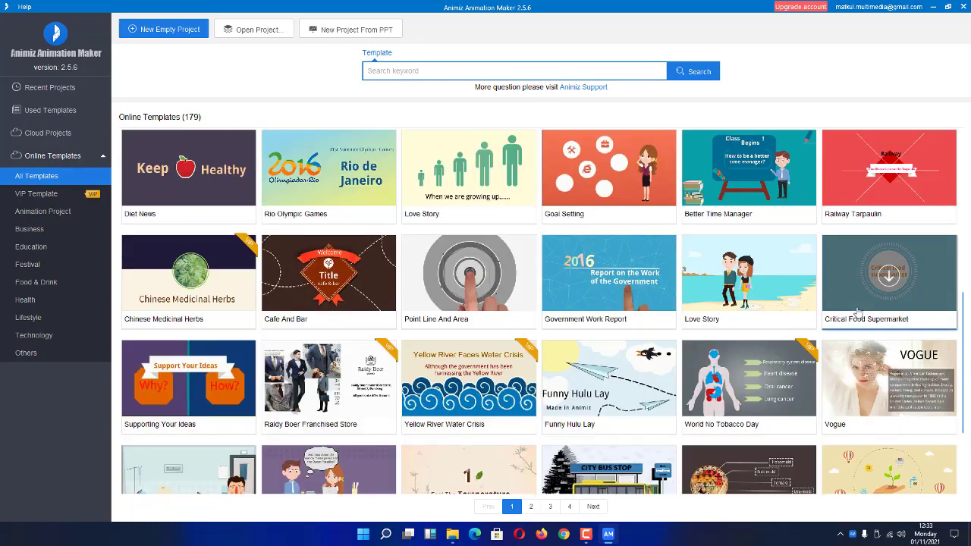
scroll(857, 312, down, 2)
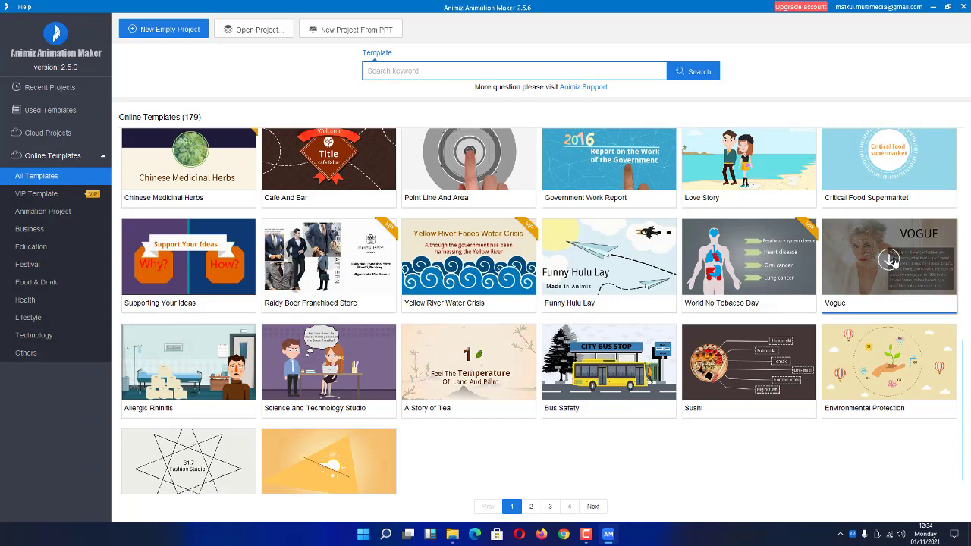
click(889, 261)
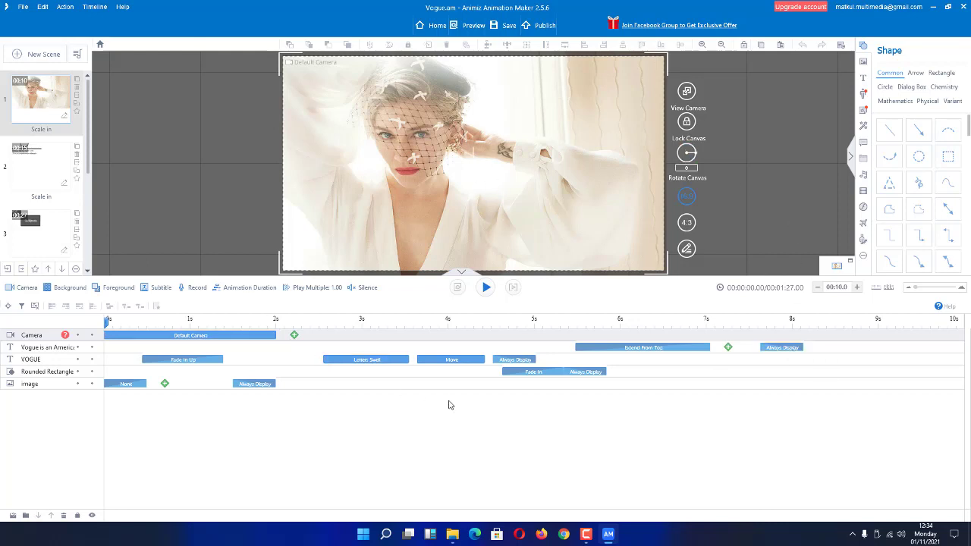
Select the Letters Swell clip on the VOGUE track, then return to Home.
click(368, 361)
click(400, 361)
click(437, 27)
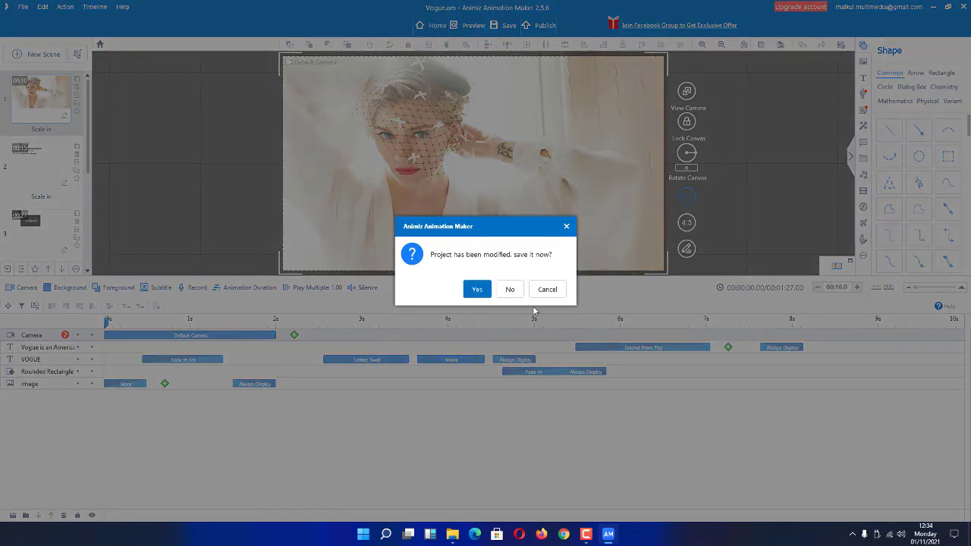
Discard the Vogue project changes and open the Rio Olympic Games template.
click(510, 289)
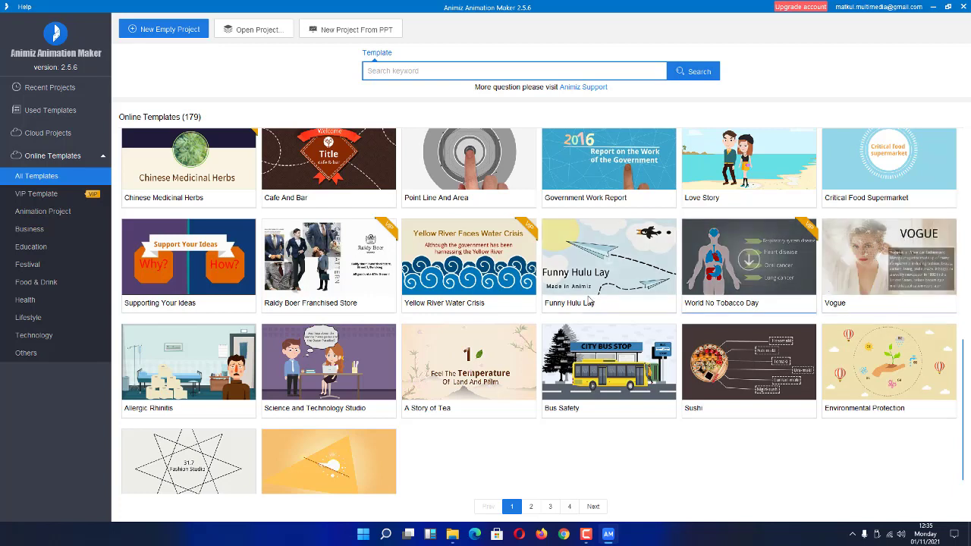
scroll(617, 267, up, 3)
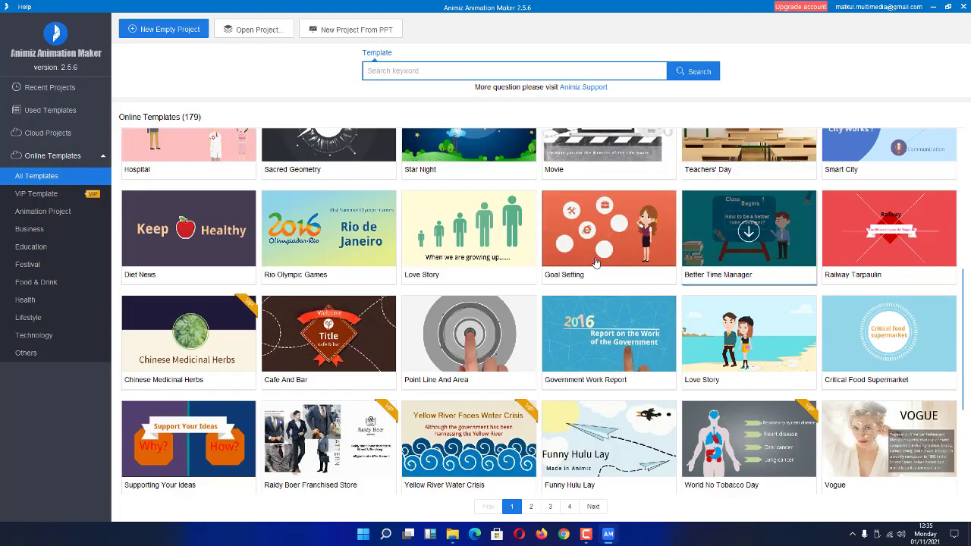
scroll(595, 262, up, 4)
scroll(594, 262, up, 1)
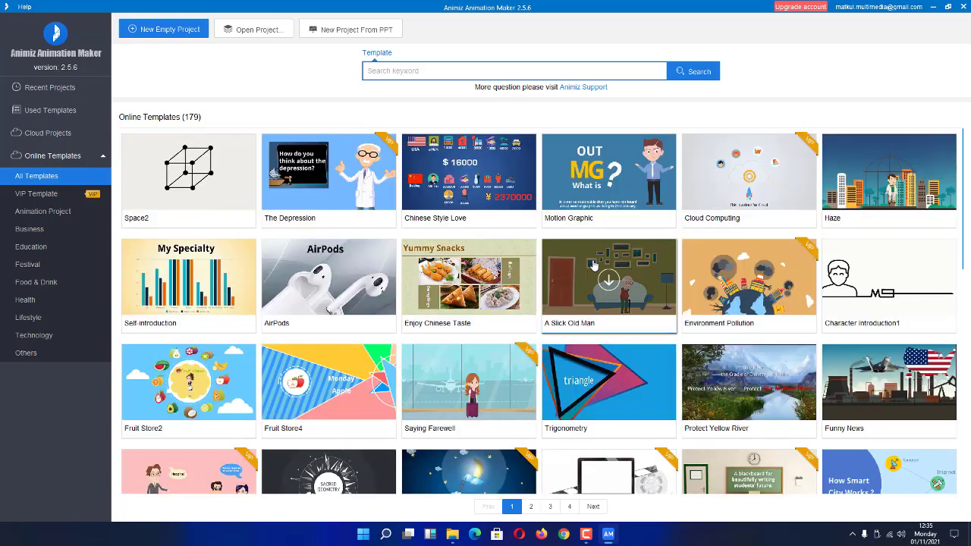
scroll(589, 268, down, 4)
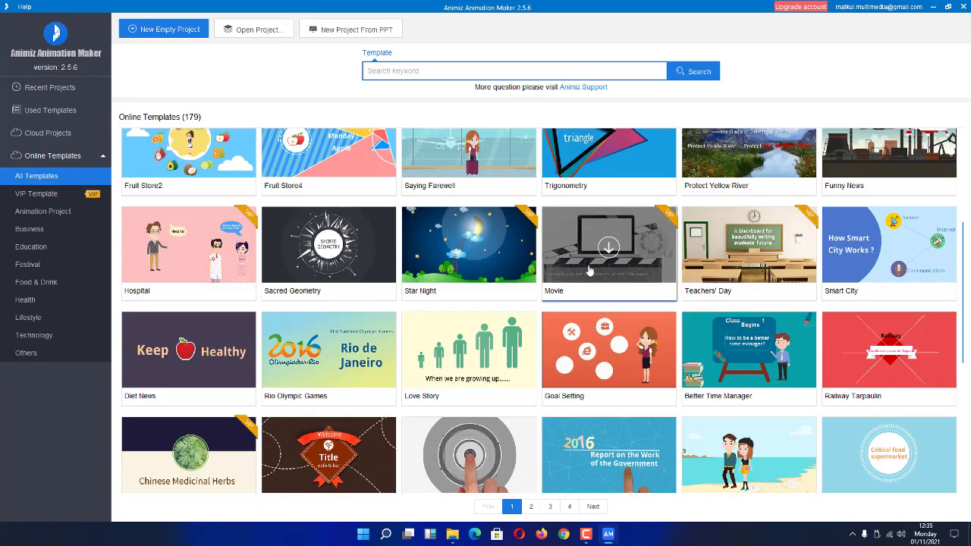
scroll(590, 269, down, 2)
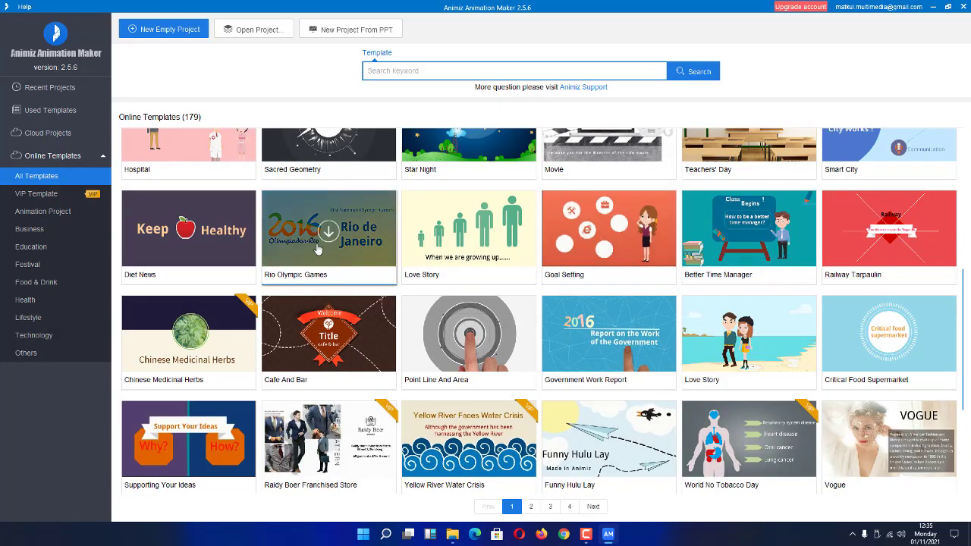
click(326, 229)
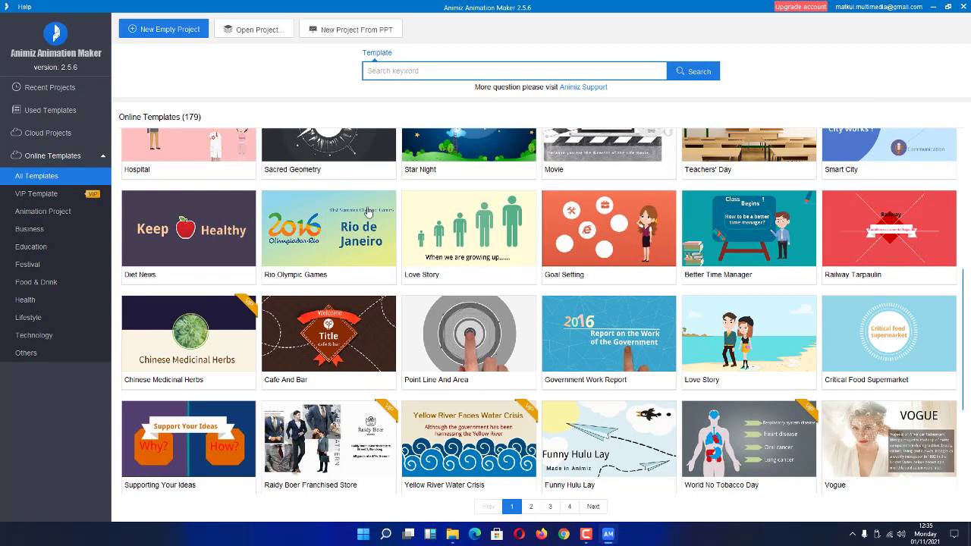
Go to page 2 of online templates and open Circle Animation as circle-animation.am.
scroll(363, 240, down, 2)
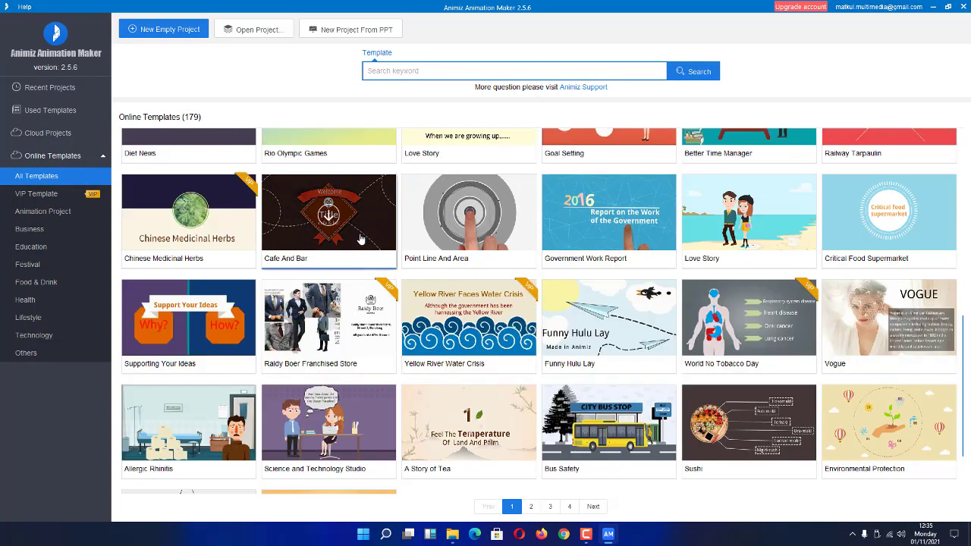
scroll(362, 240, down, 1)
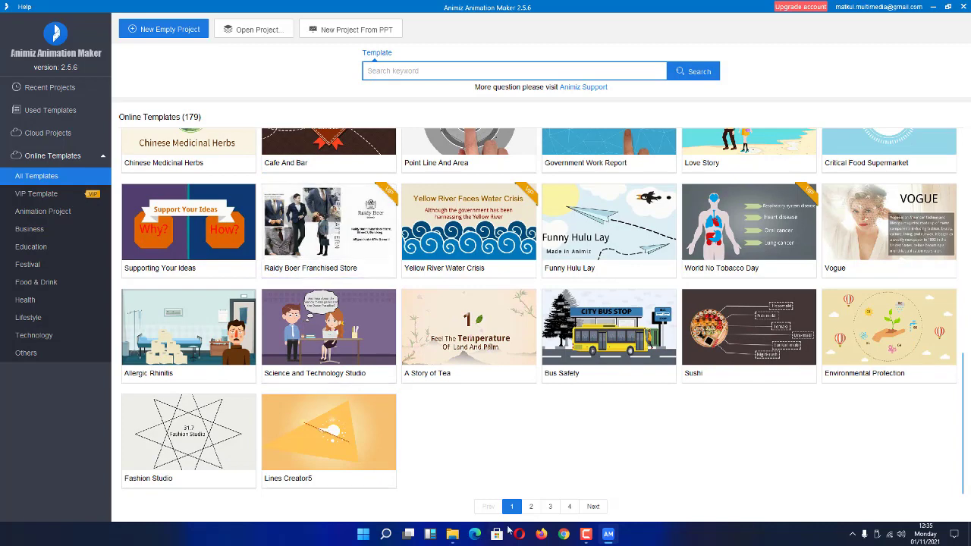
click(531, 507)
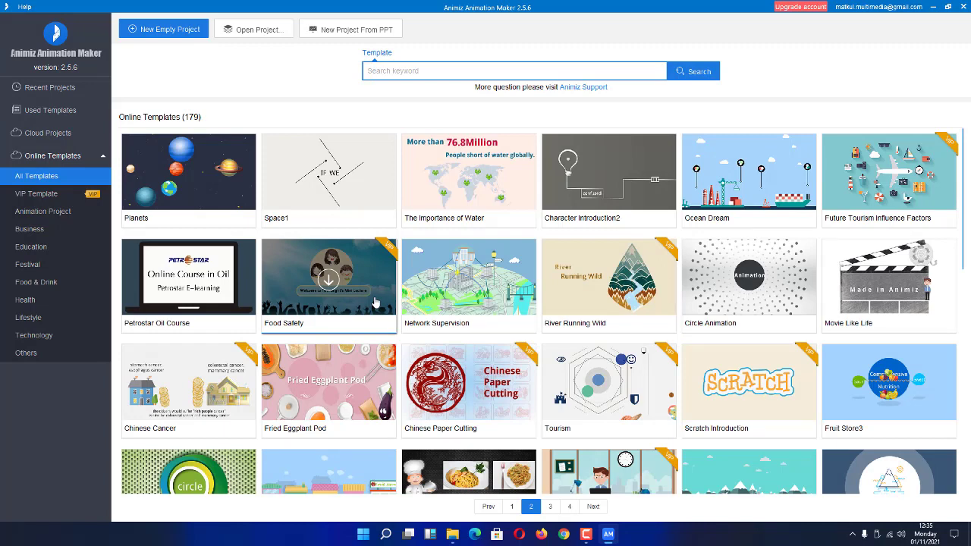
click(733, 280)
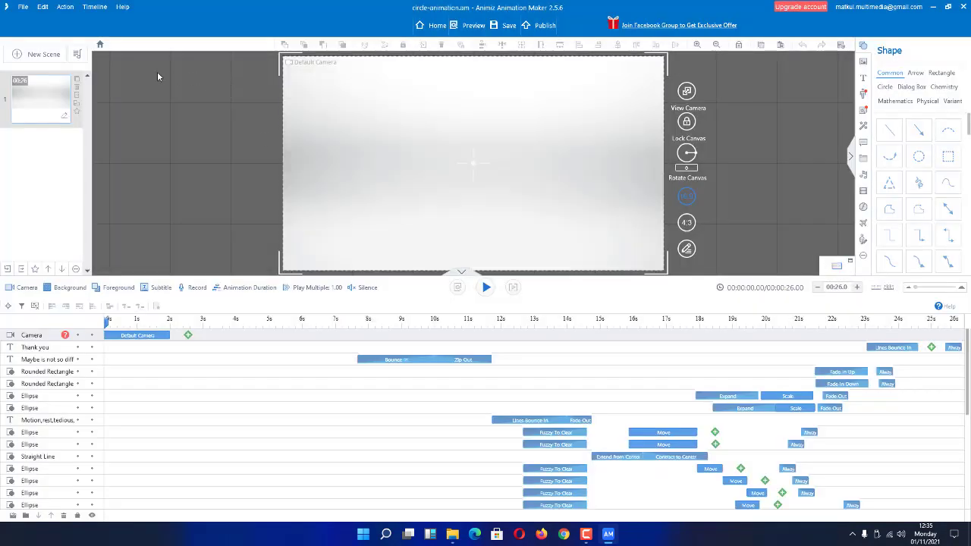
click(434, 28)
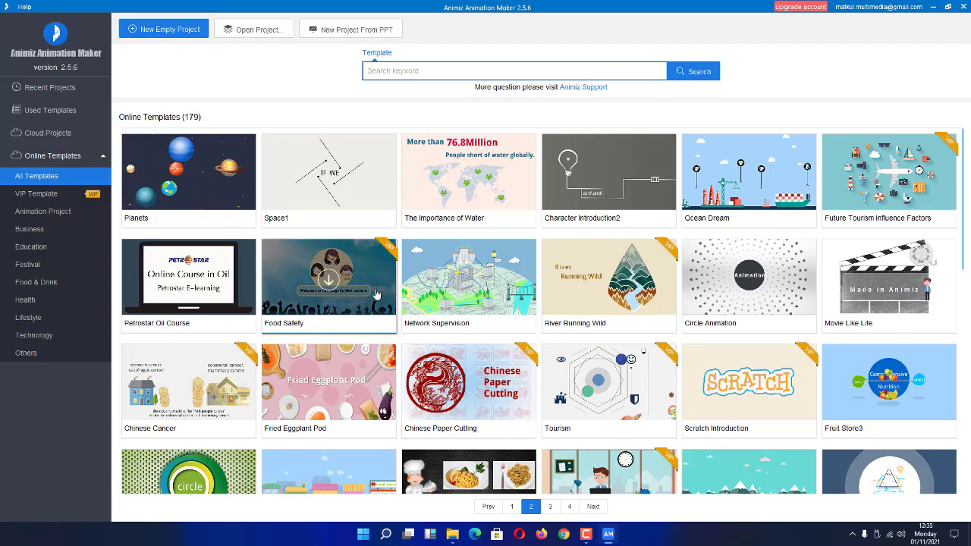
Scroll the template grid and try downloading the VIP Time Management template.
scroll(377, 293, down, 3)
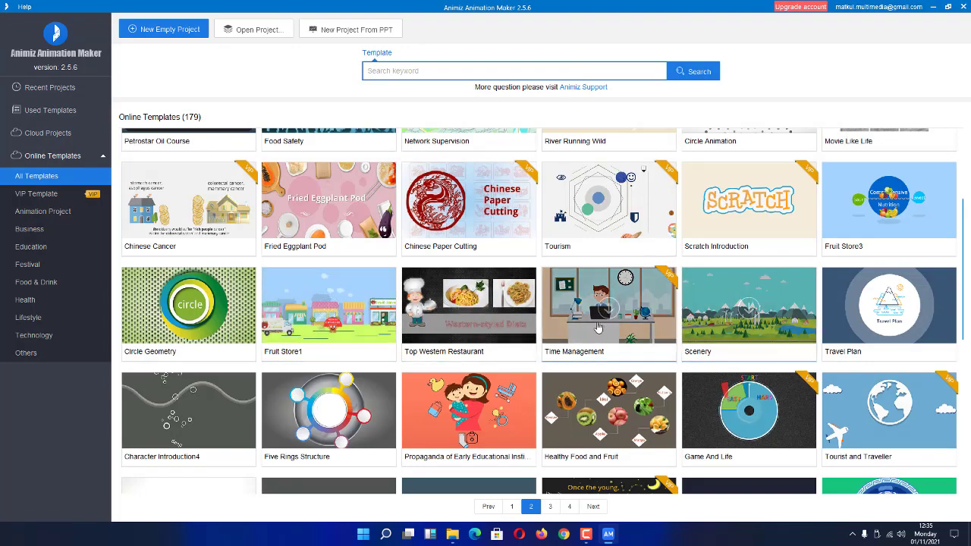
click(605, 317)
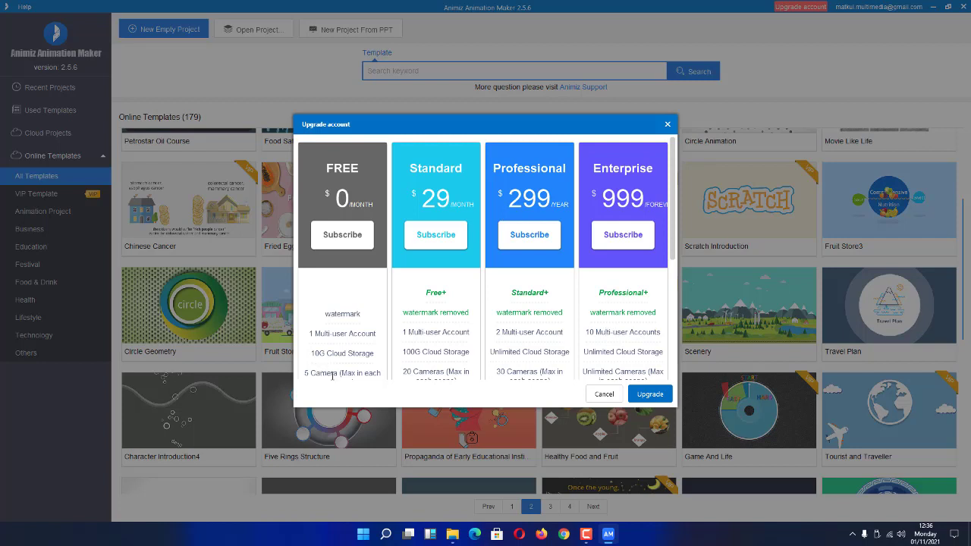
Review the Free, Standard, Professional and Enterprise plans, then cancel without upgrading.
scroll(355, 363, down, 3)
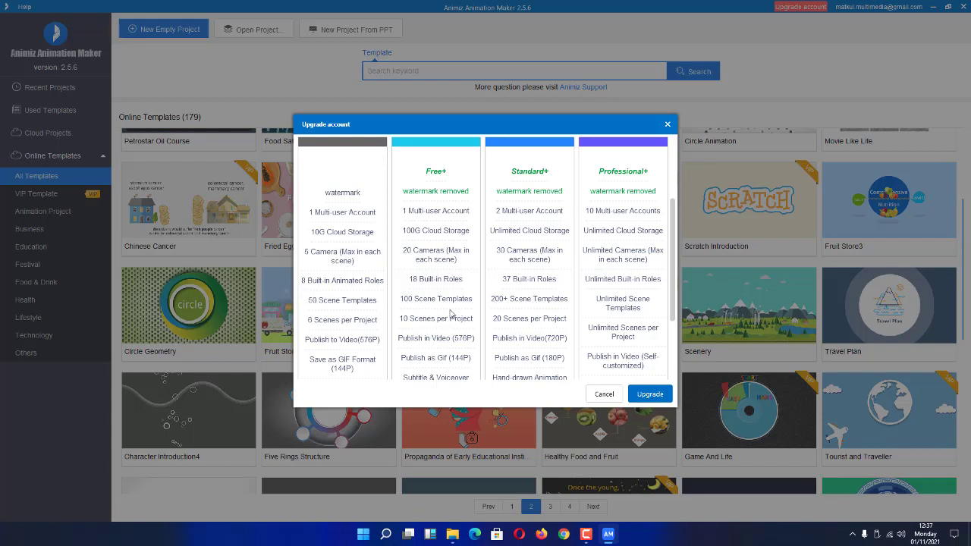
scroll(448, 315, up, 3)
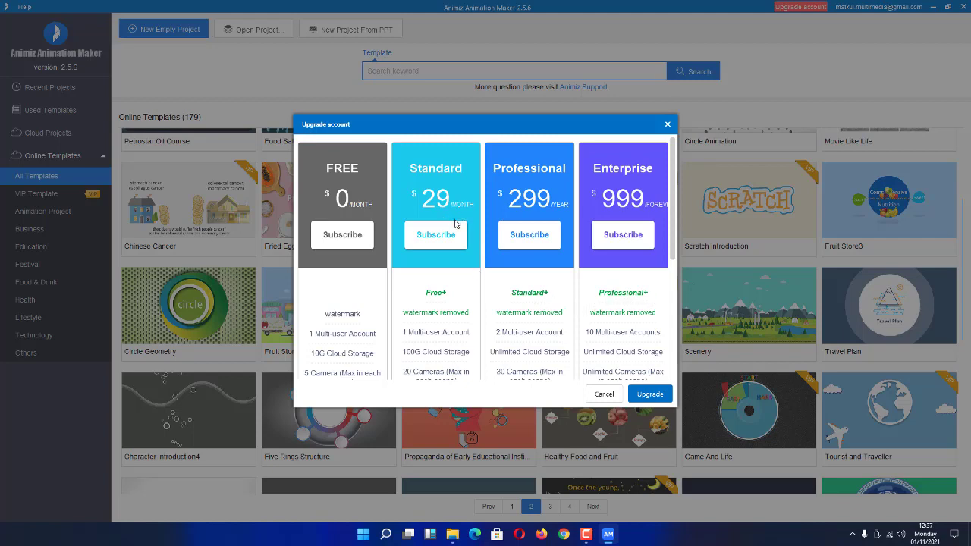
scroll(443, 310, down, 5)
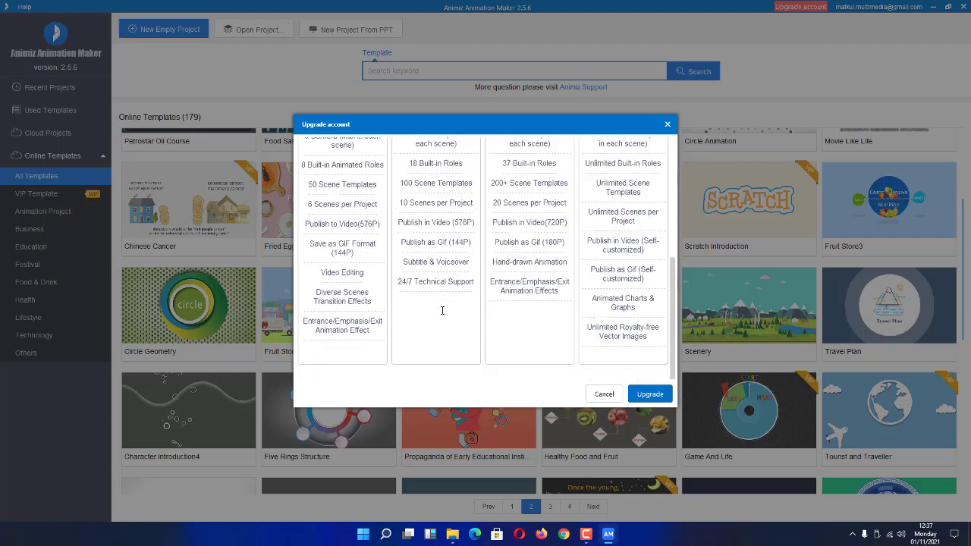
click(605, 395)
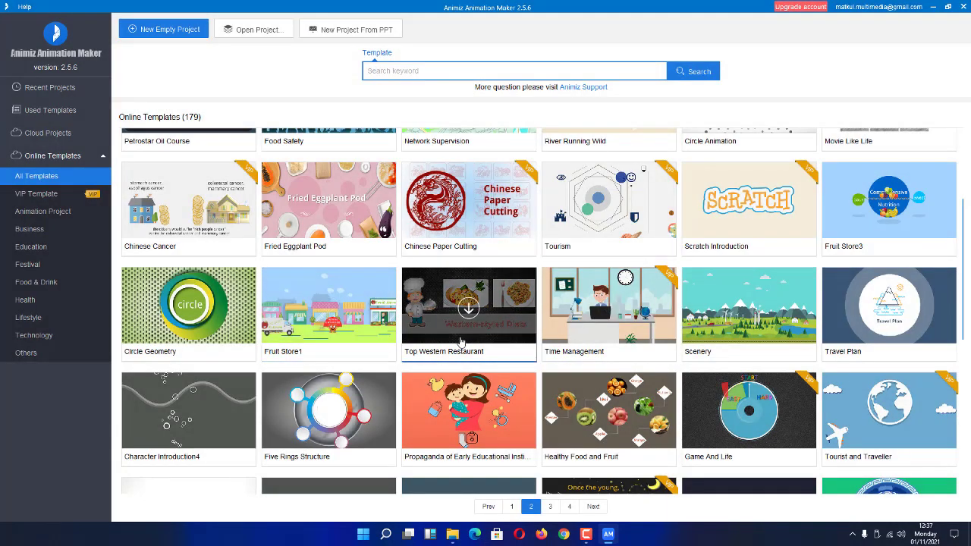
Show the Used Templates page with 28 templates, including Character Introduction1 and Vogue.
mouse_move(464, 393)
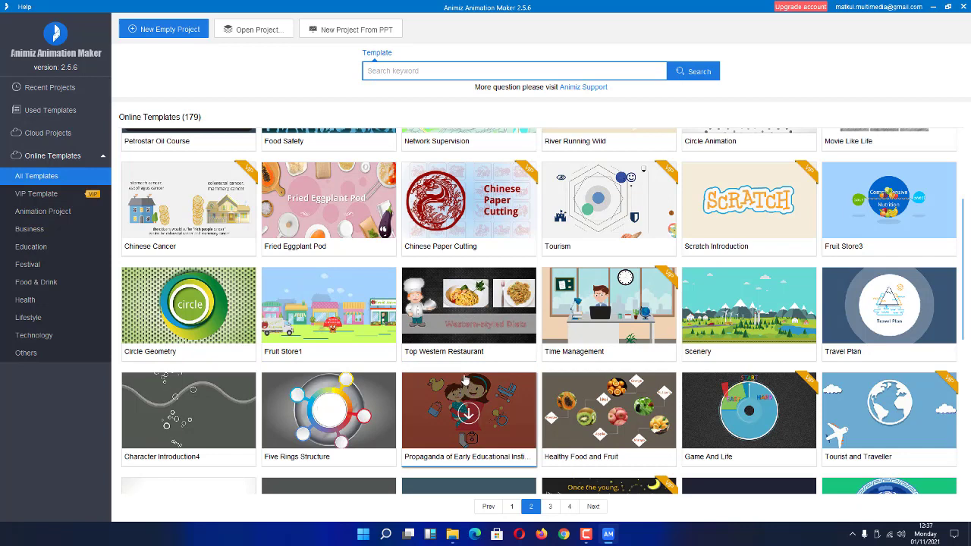
mouse_move(596, 297)
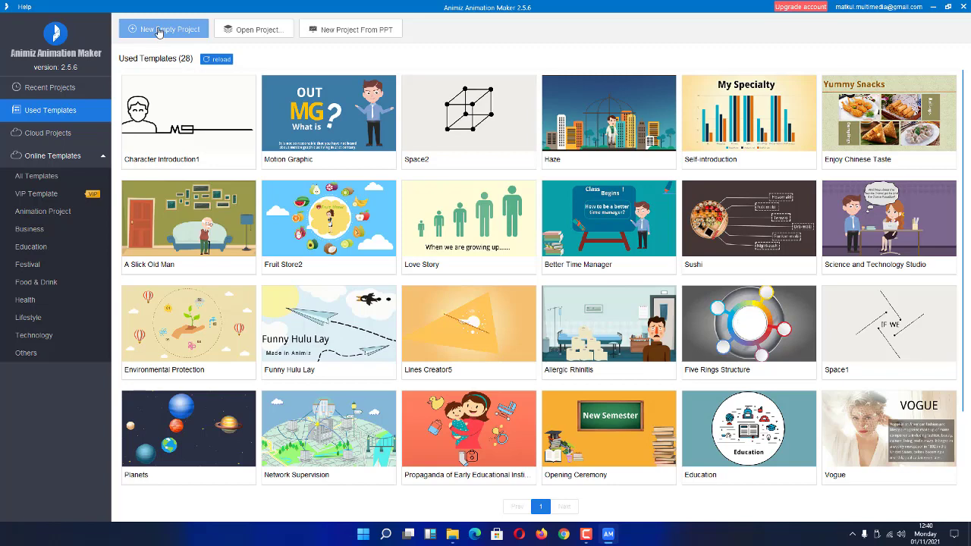
Start a new empty project from the online templates page.
click(158, 32)
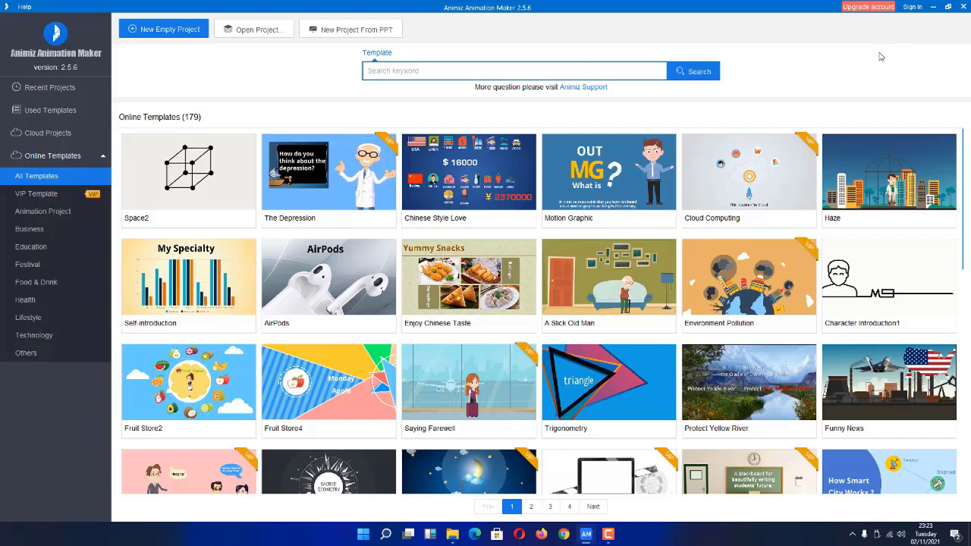
Sign up for a new Animiz account with an e-mail address and a confirmed password.
click(912, 6)
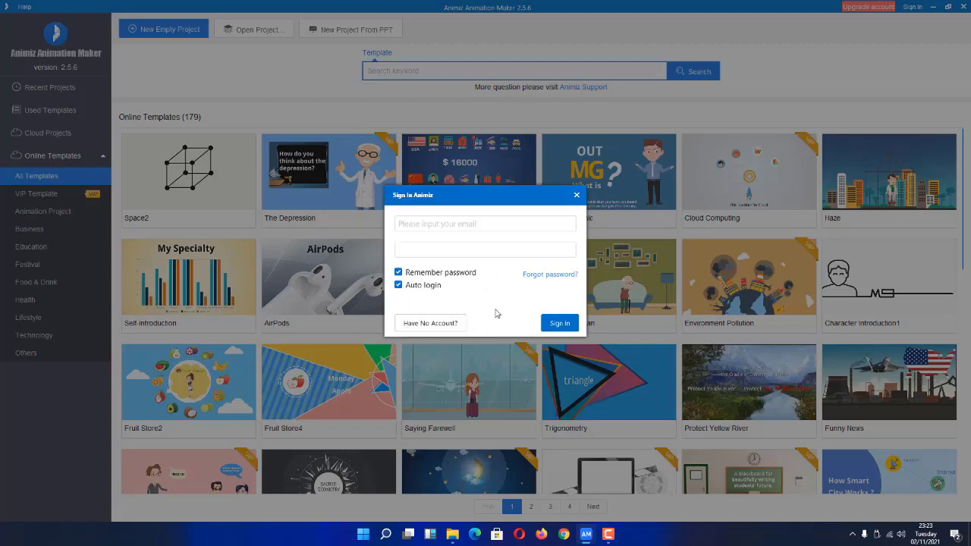
click(432, 324)
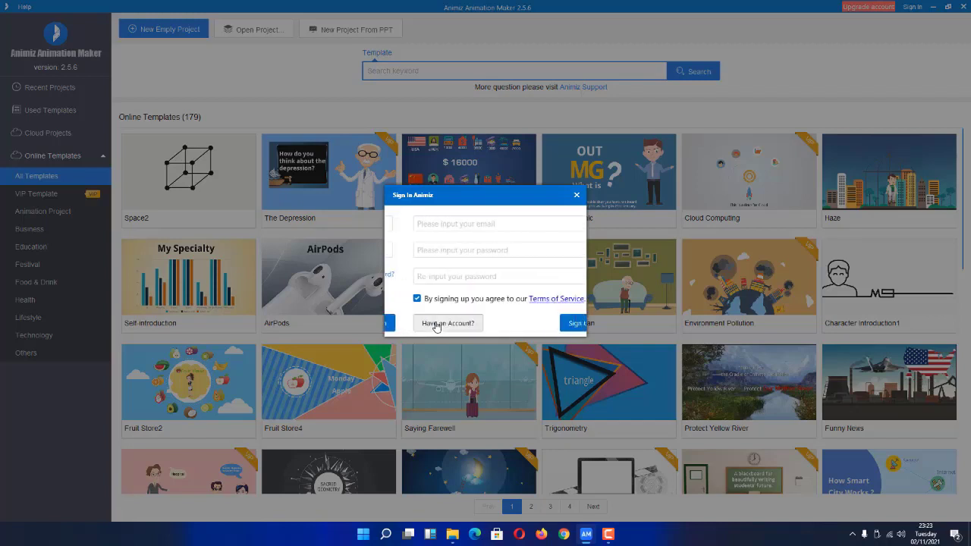
click(492, 222)
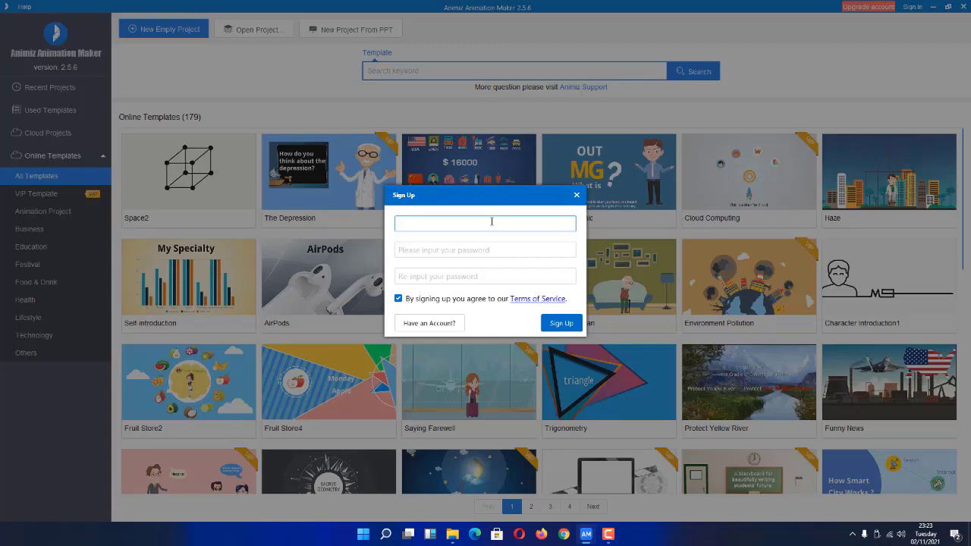
click(470, 250)
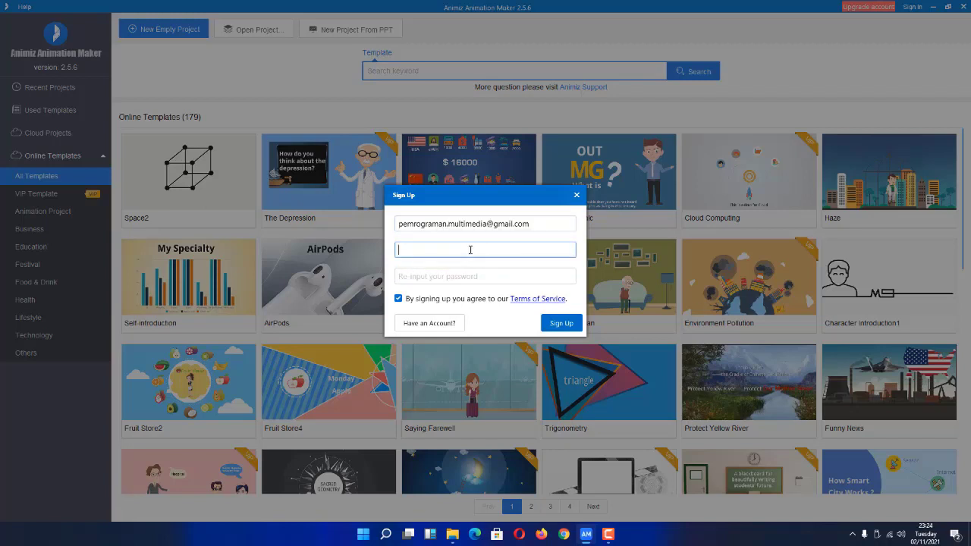
text(*************)
click(463, 276)
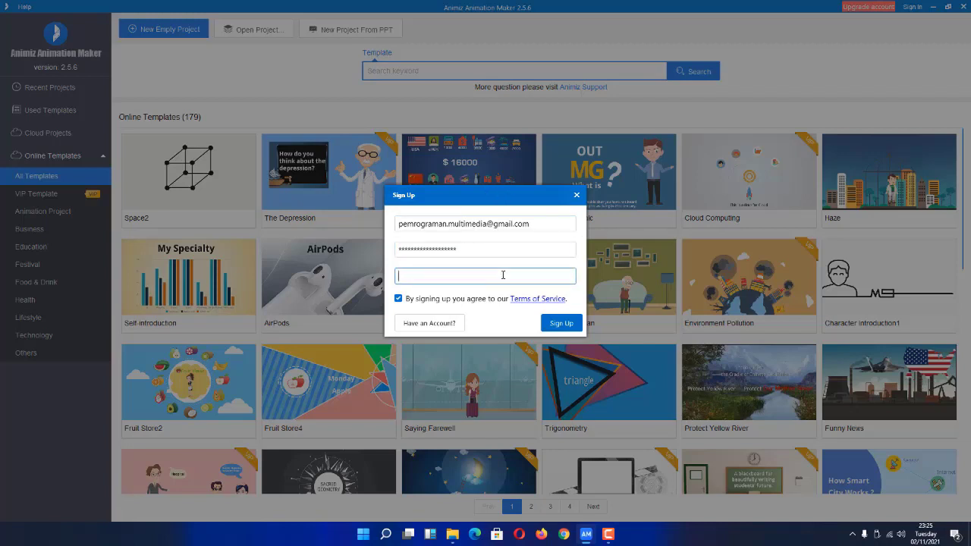
text(*********)
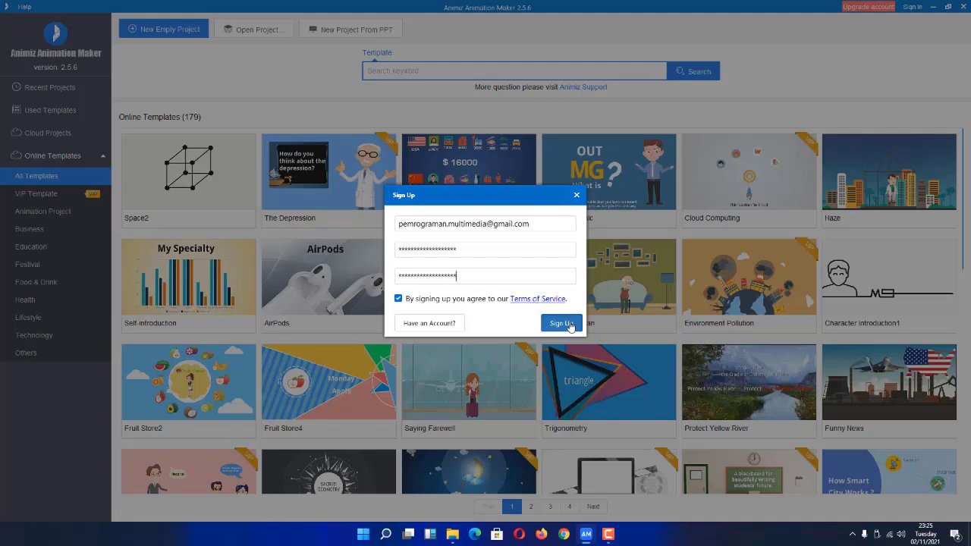
click(561, 323)
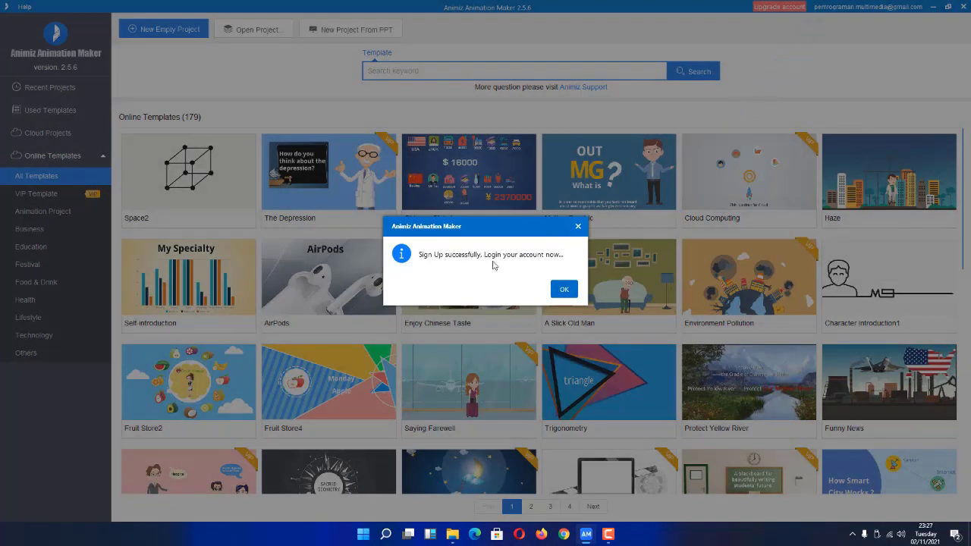
Dismiss the sign-up success message and log out of the account.
click(565, 291)
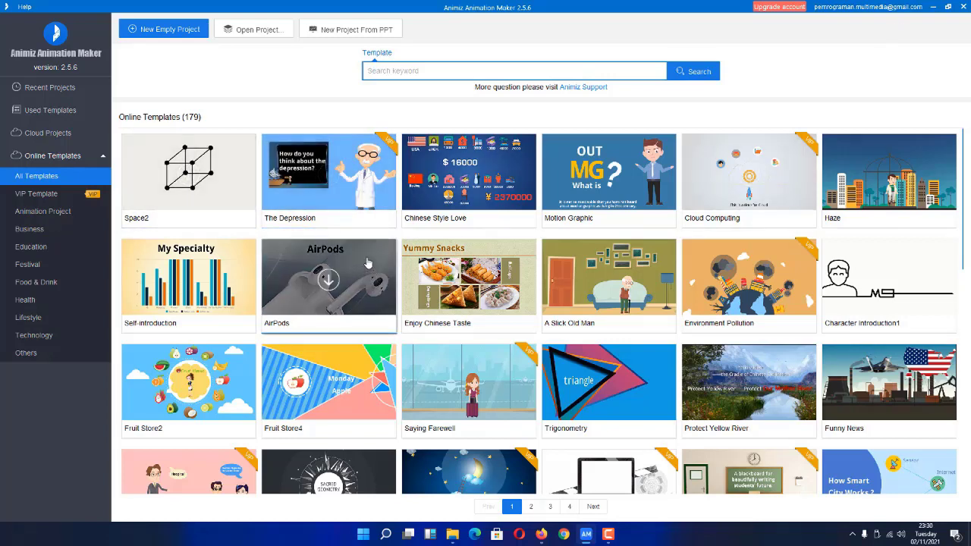
mouse_move(865, 161)
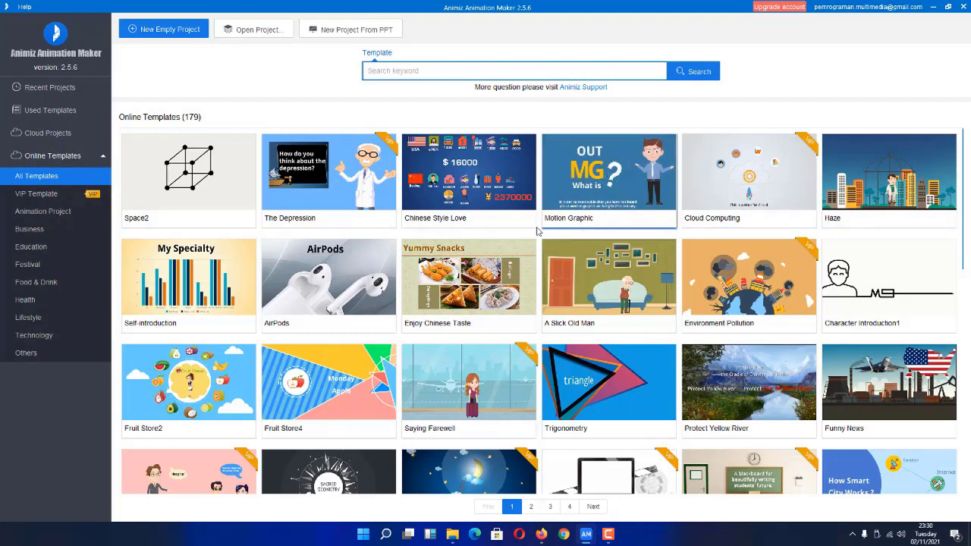
mouse_move(498, 251)
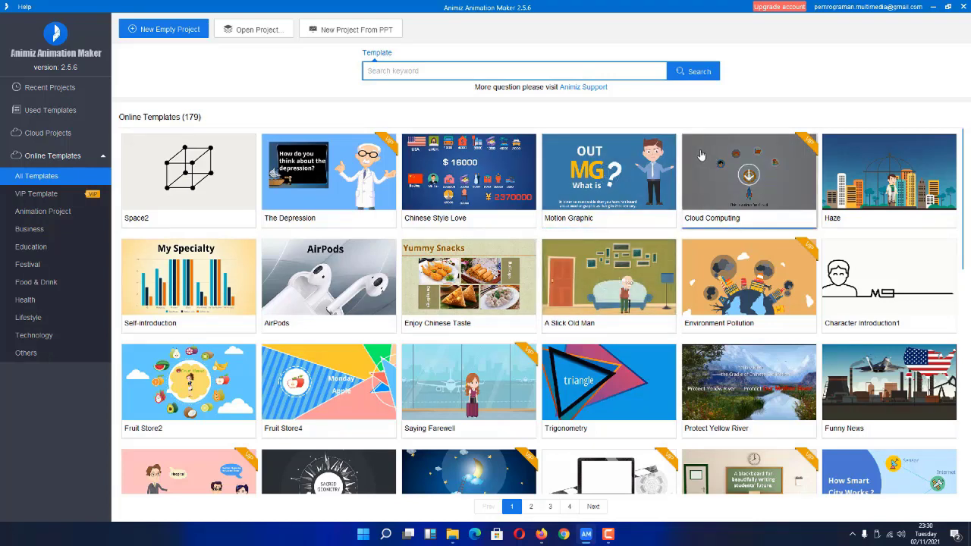
click(880, 10)
click(818, 110)
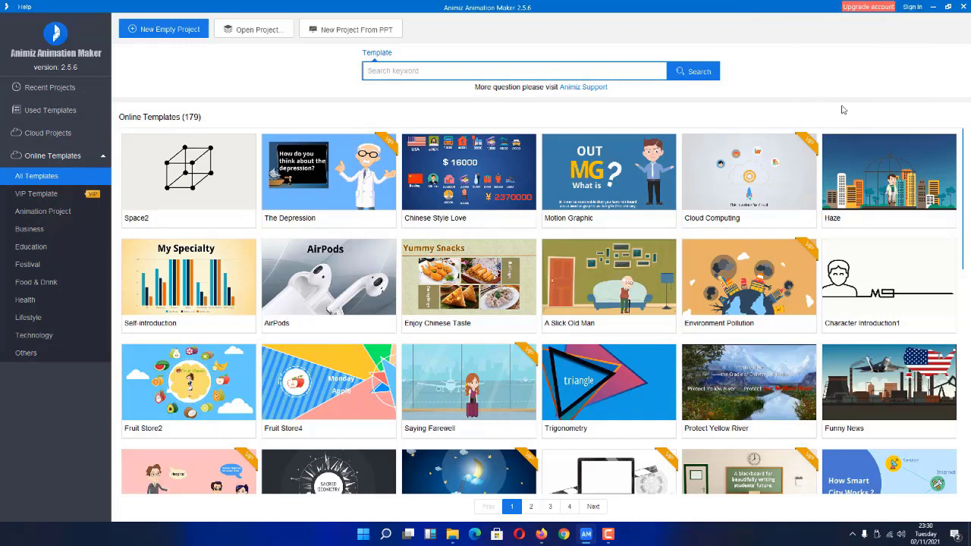
Start a new empty project and nudge the camera frame back into place.
click(154, 32)
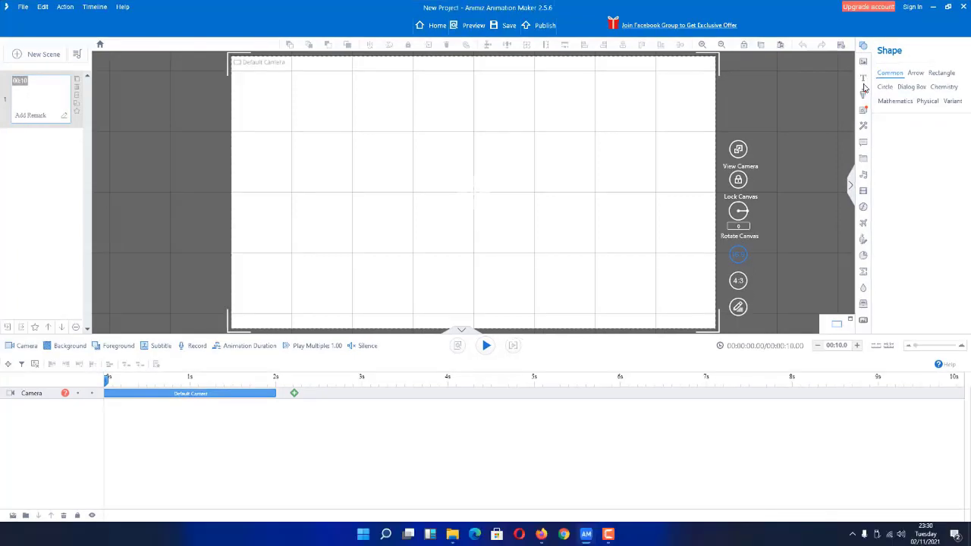
click(863, 79)
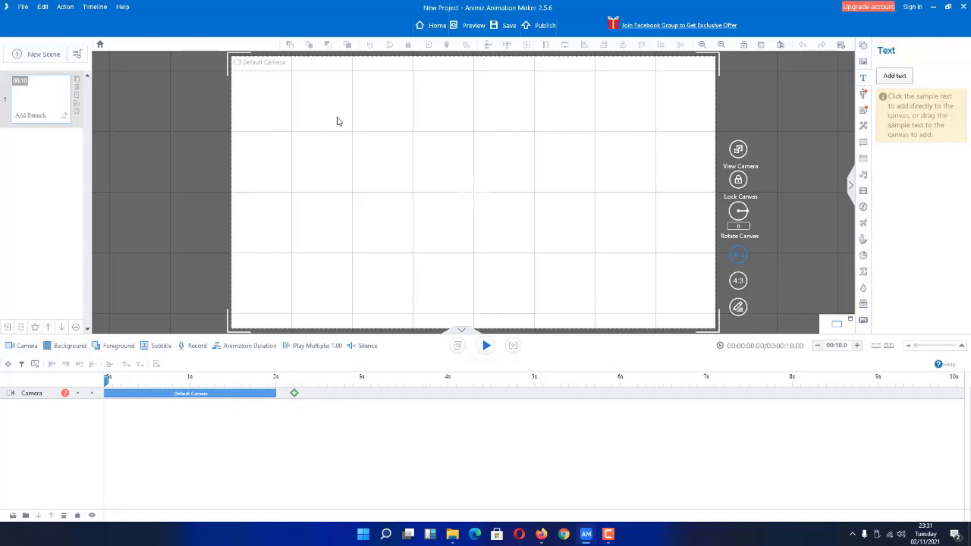
drag(336, 120, 490, 184)
drag(618, 159, 453, 106)
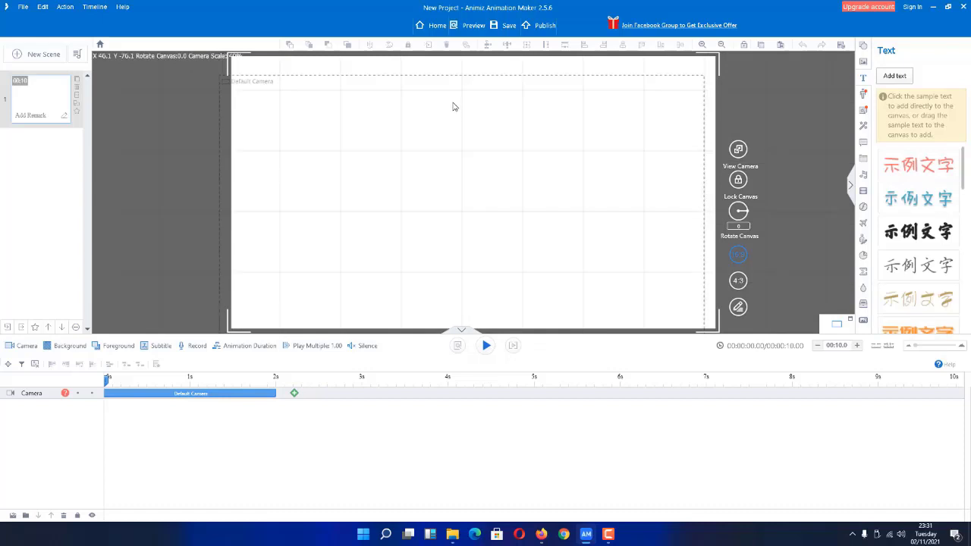
Draw a text box near the canvas top left reading 'Testing'.
click(880, 86)
drag(324, 111, 580, 167)
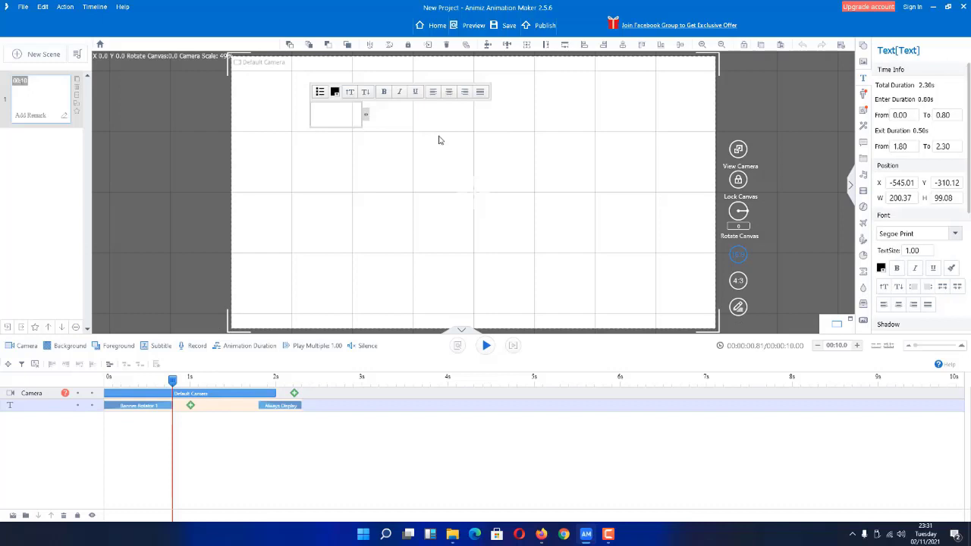
text(est)
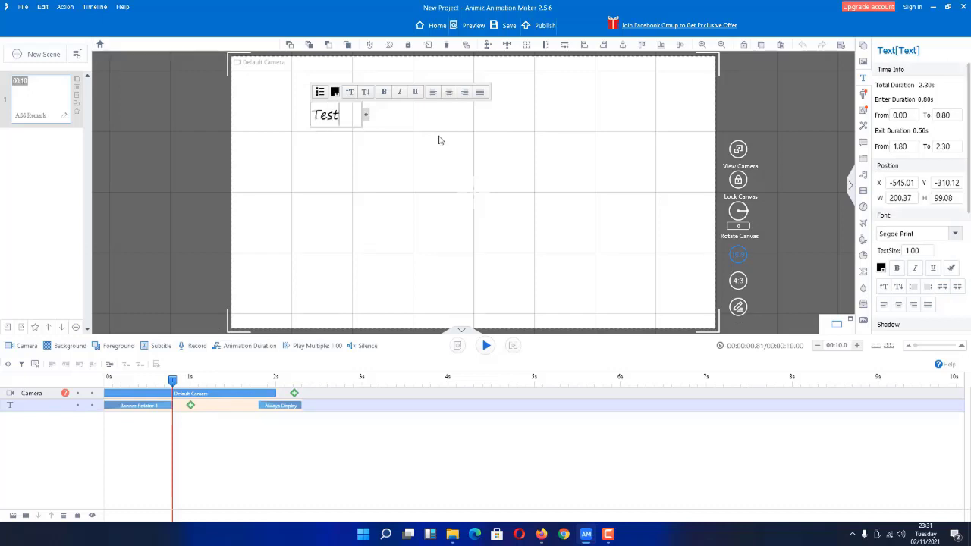
text(ing)
Give the Testing text a Hand-drawn entrance using a pencil-hand animation image.
double_click(146, 406)
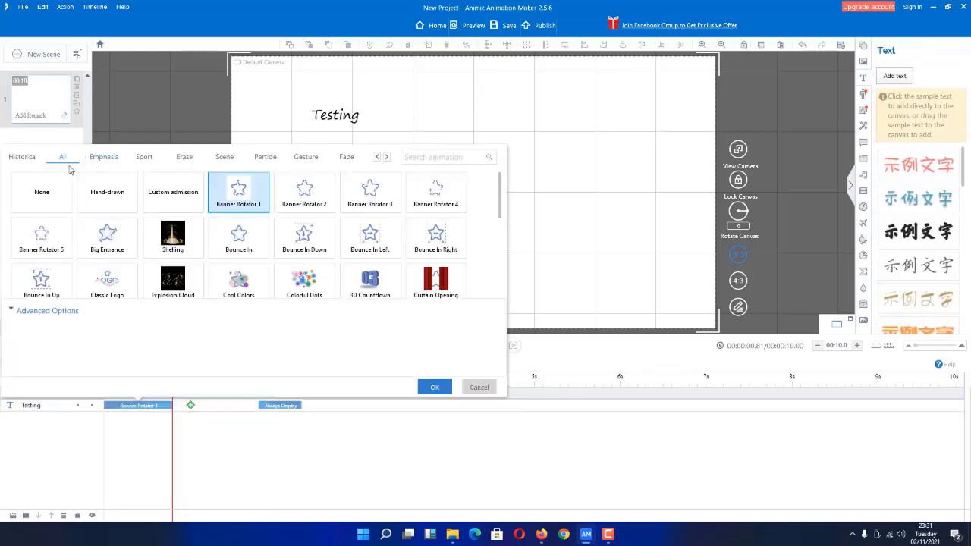
click(109, 197)
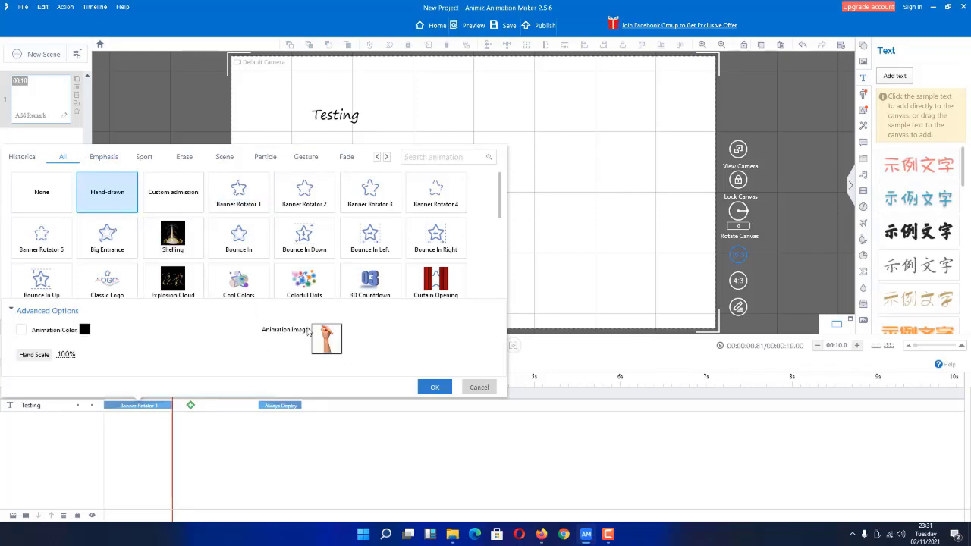
click(328, 340)
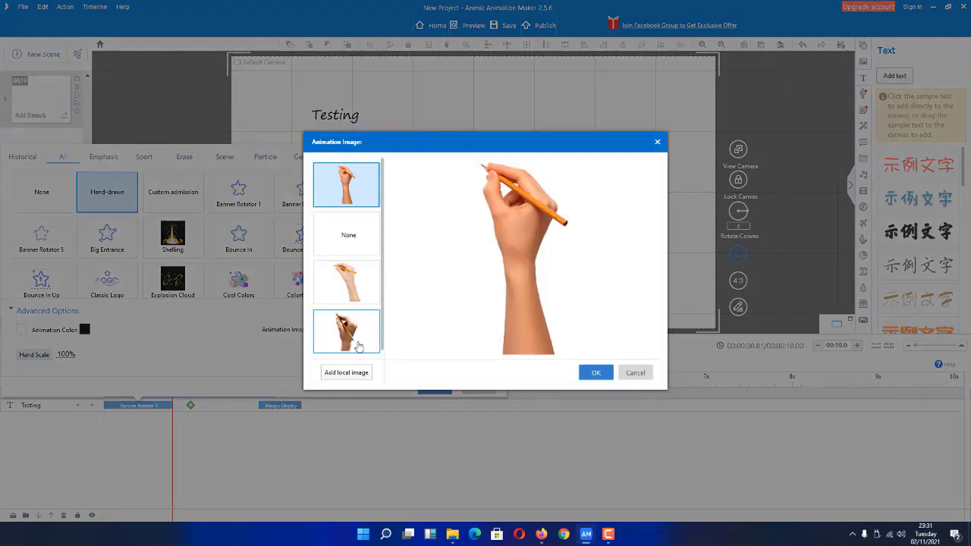
click(596, 372)
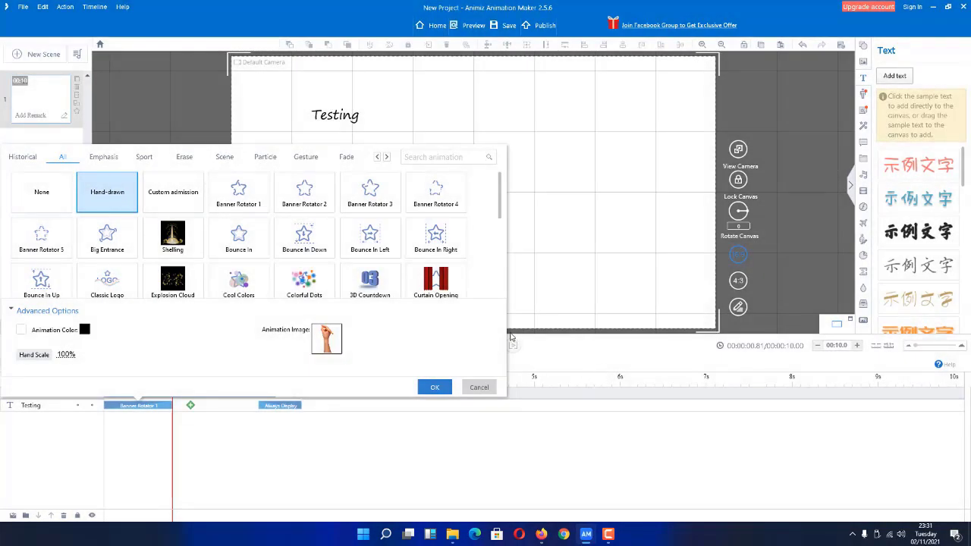
click(435, 386)
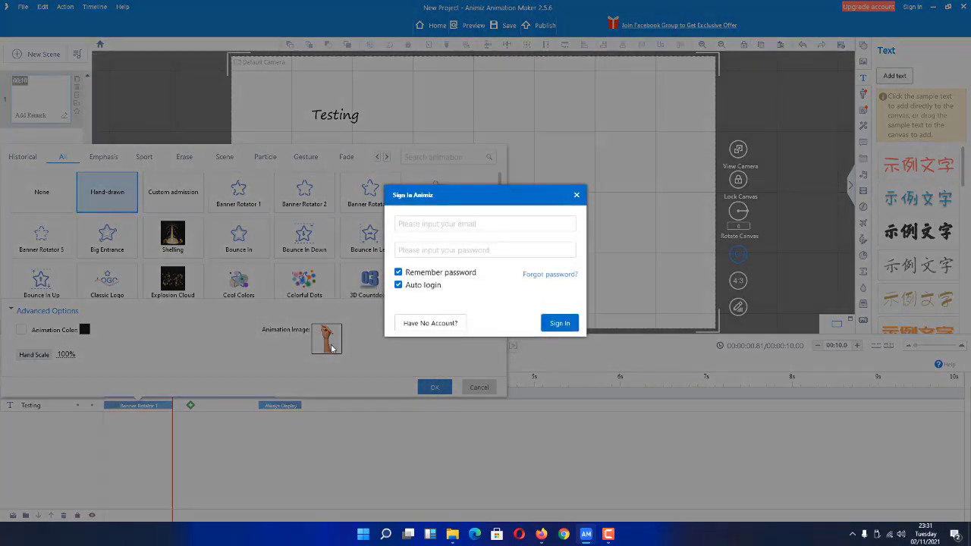
Sign in to the Animiz account with its e-mail address and password.
click(411, 201)
click(519, 245)
click(444, 222)
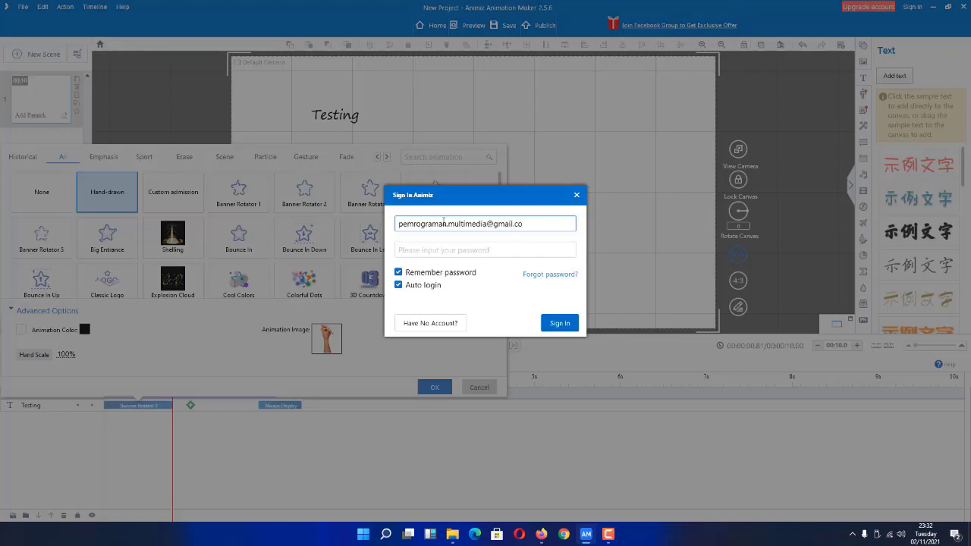
key(Tab)
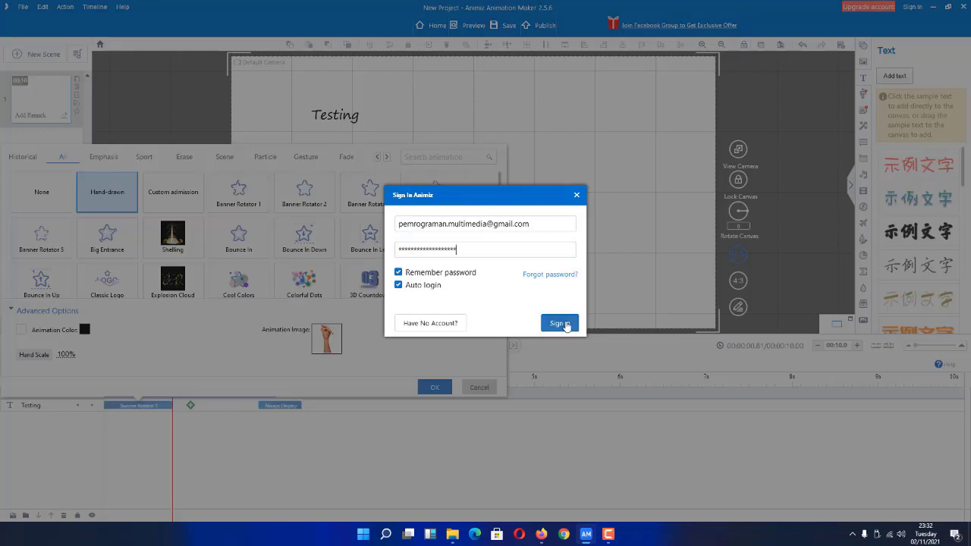
click(565, 325)
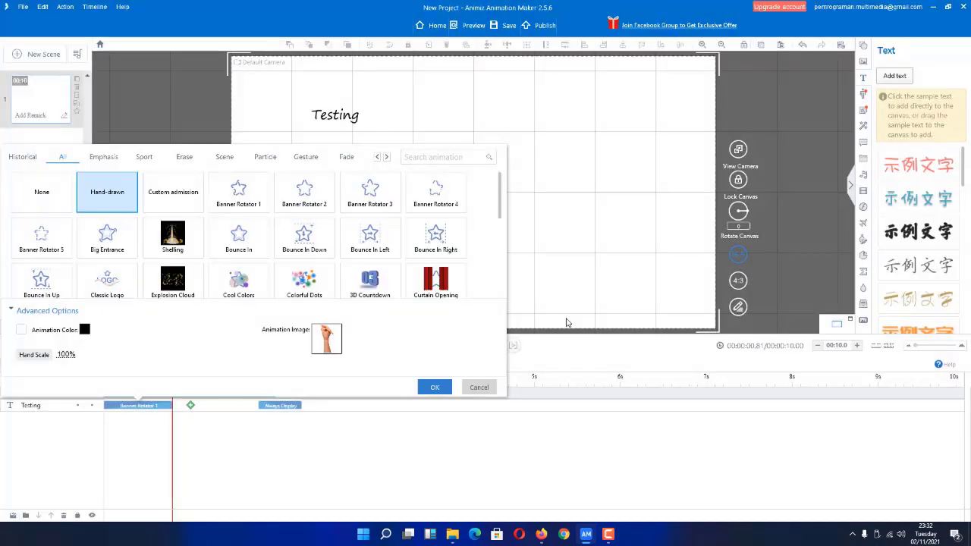
Compare hand images, keep the first one, and apply the Hand-drawn animation.
click(332, 339)
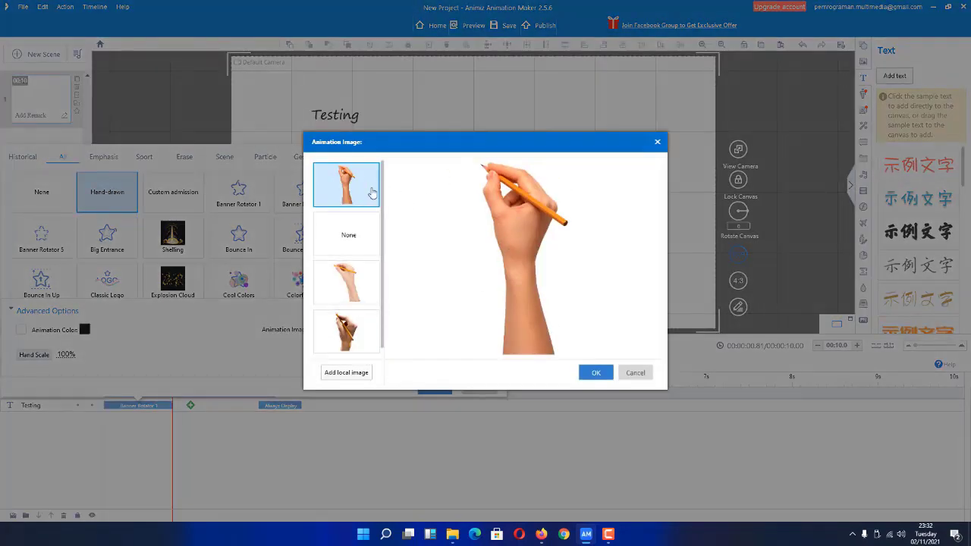
click(355, 285)
click(351, 333)
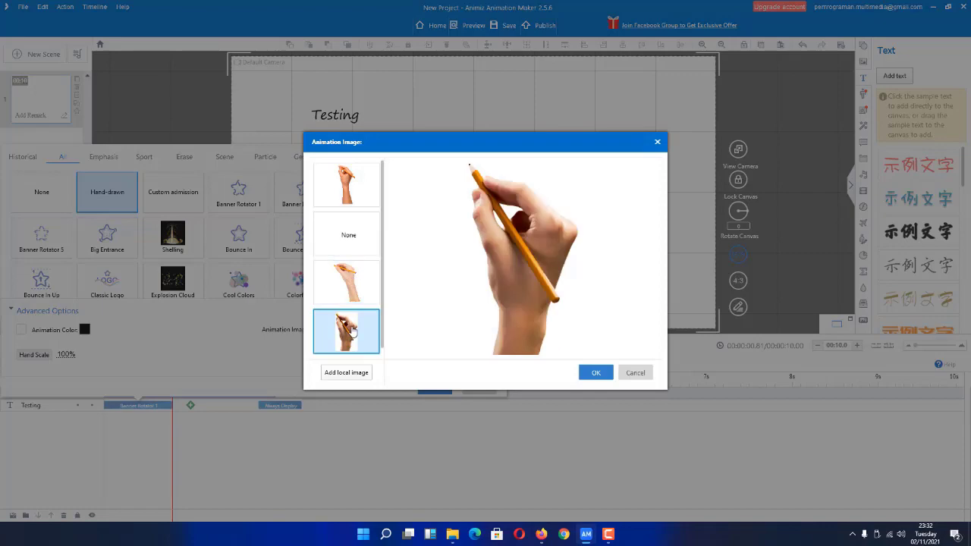
click(353, 193)
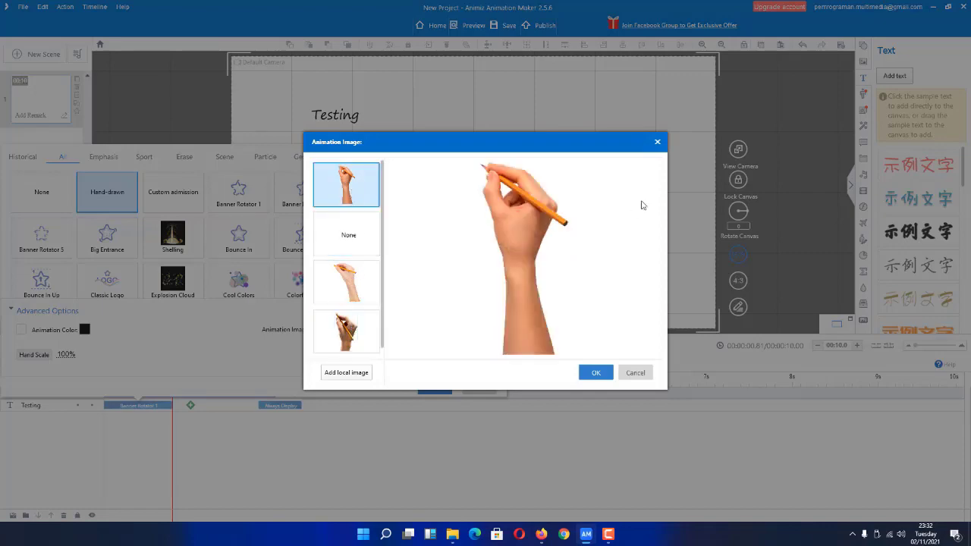
click(598, 373)
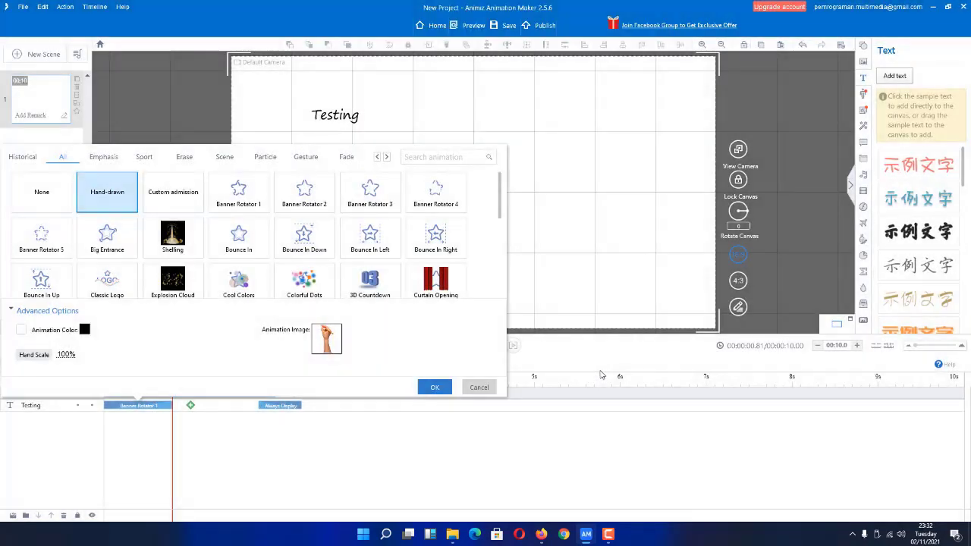
click(435, 387)
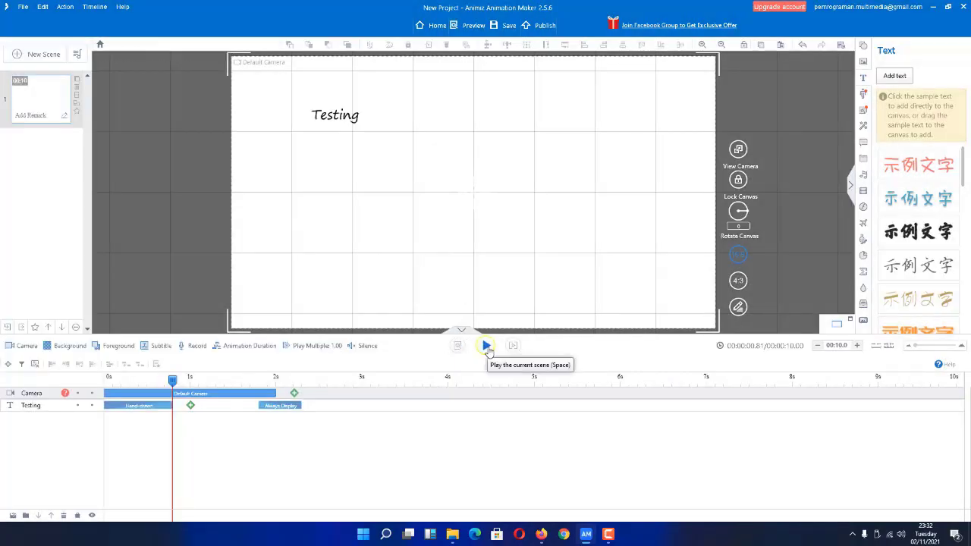
Play, pause, replay from the start, and stop the scene preview.
click(514, 348)
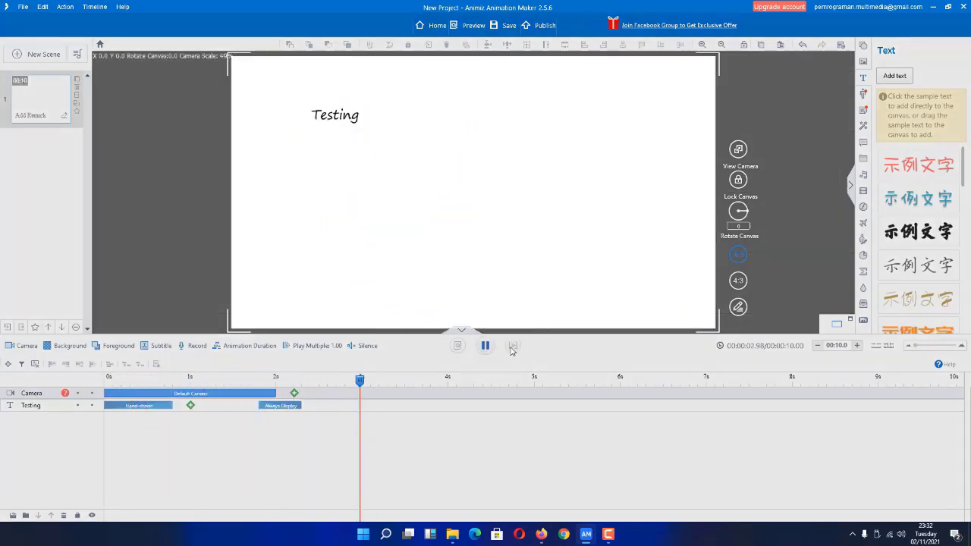
click(486, 346)
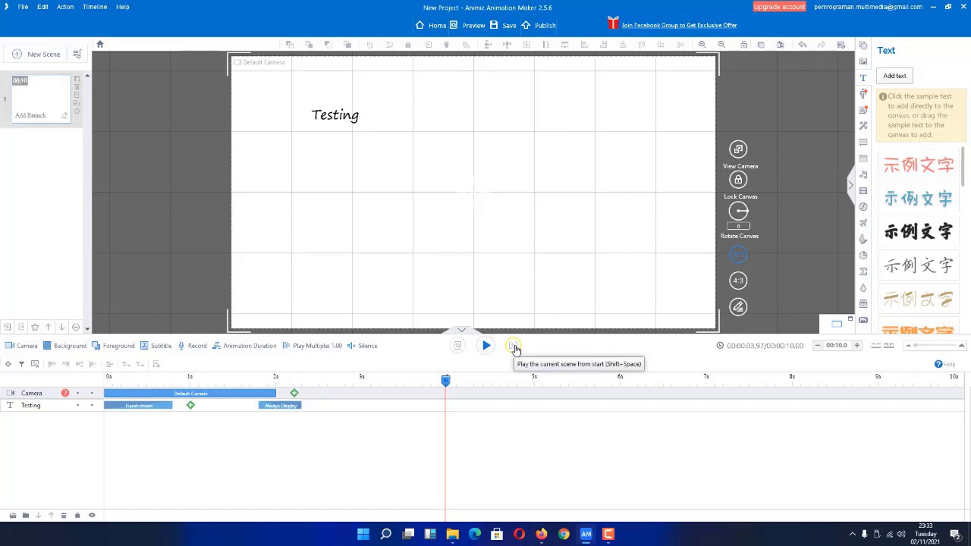
click(513, 348)
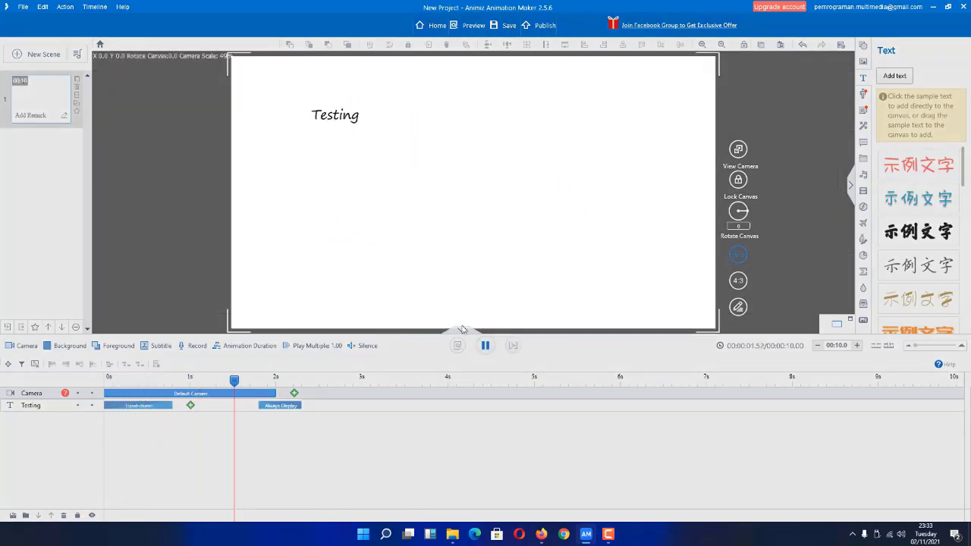
click(487, 343)
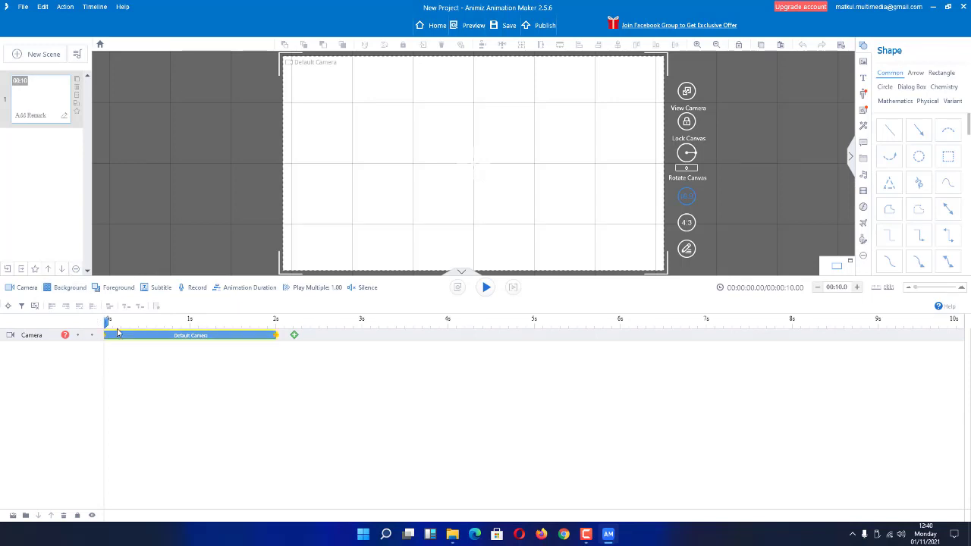
scroll(150, 273, down, 2)
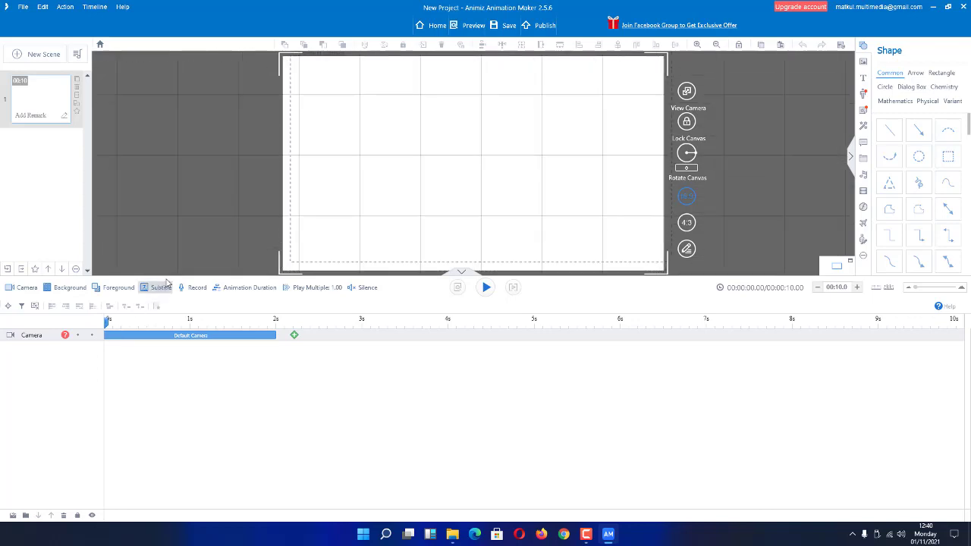
drag(168, 275, 161, 415)
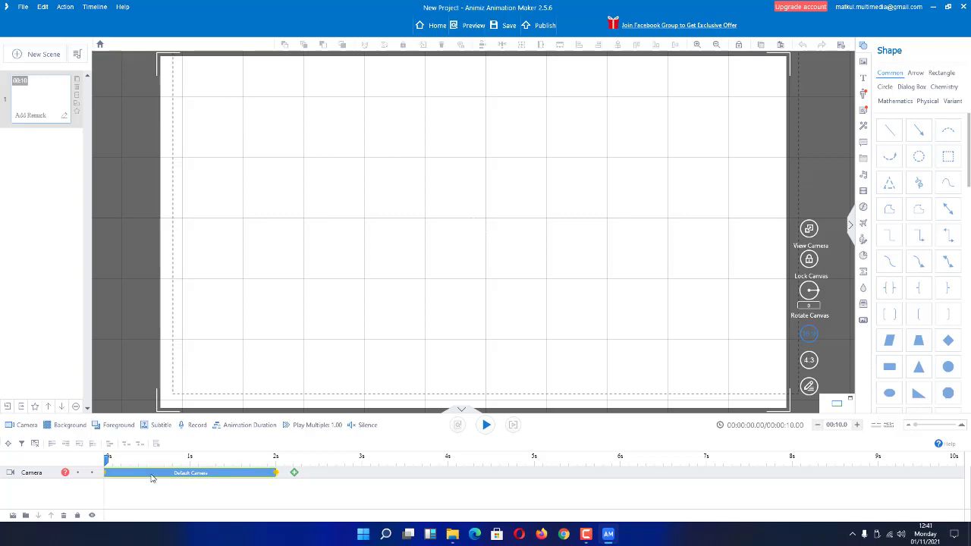
drag(437, 180, 417, 200)
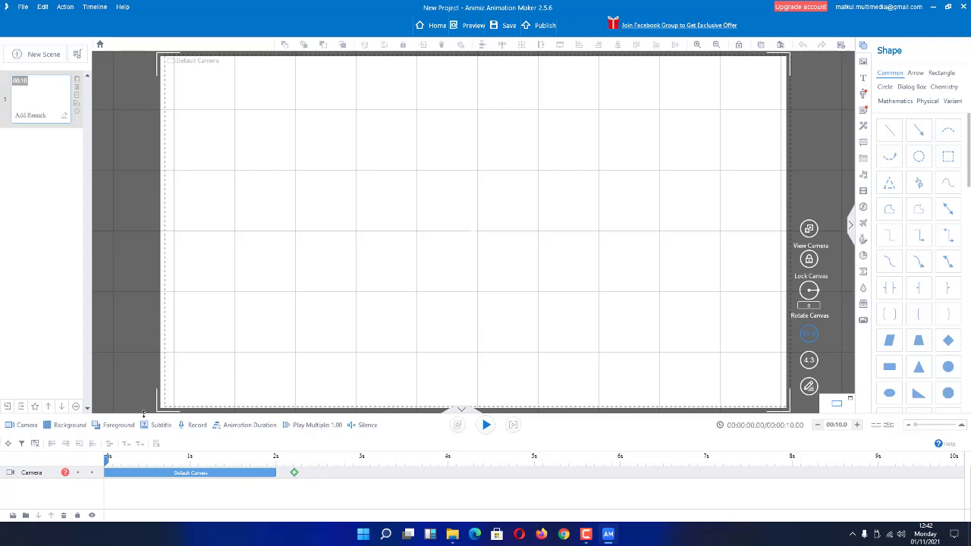
drag(143, 411, 164, 395)
drag(167, 349, 190, 340)
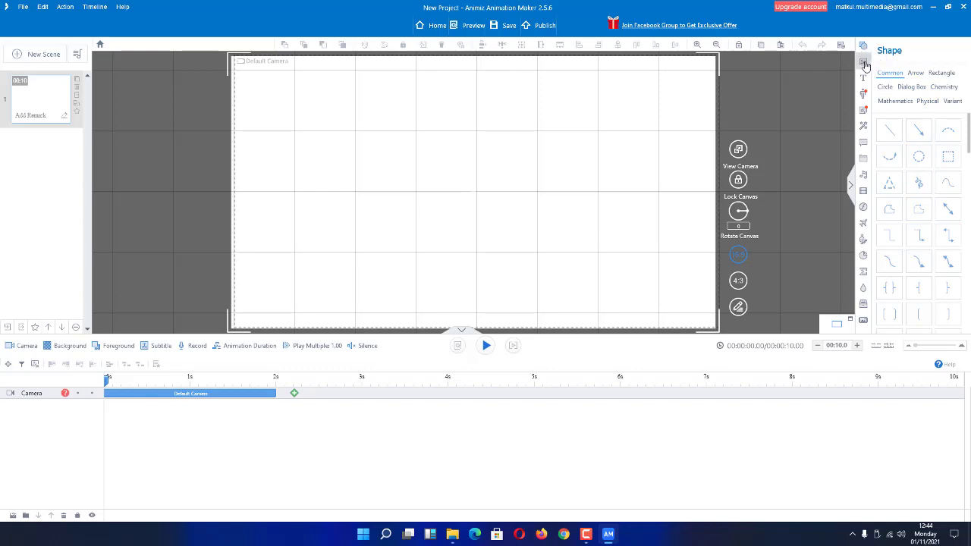
Browse the Image and Text libraries, then bring up the Roles character gallery.
click(864, 64)
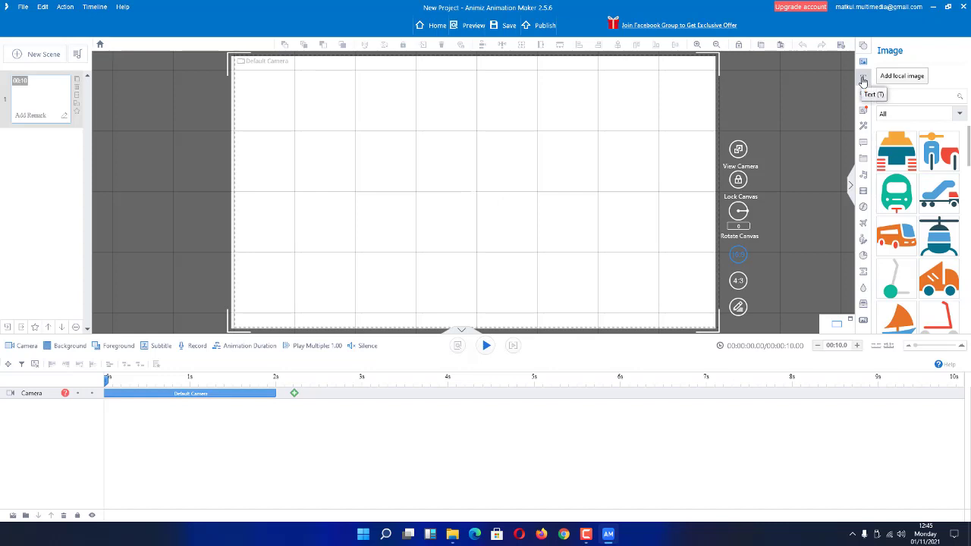
click(863, 80)
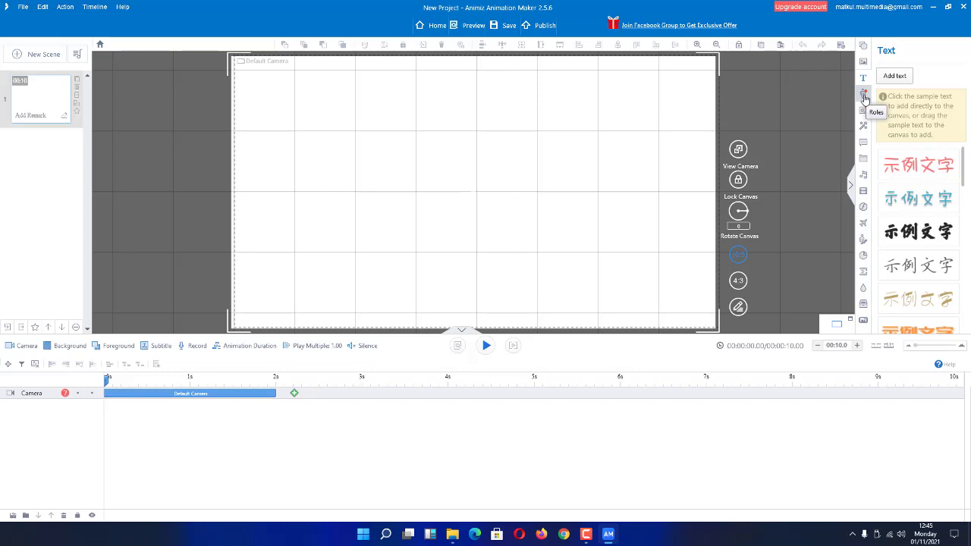
click(864, 96)
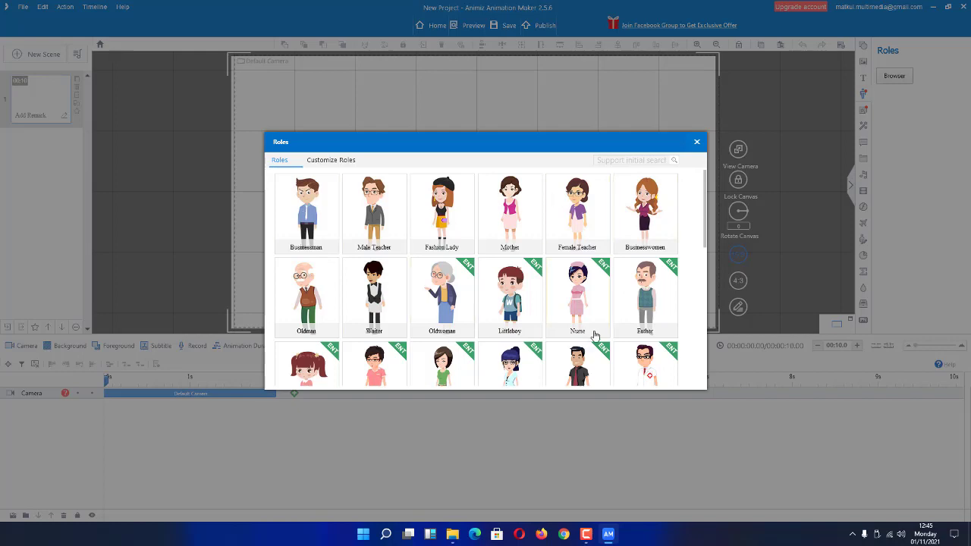
Close the Roles gallery and show the Shape library again.
click(696, 141)
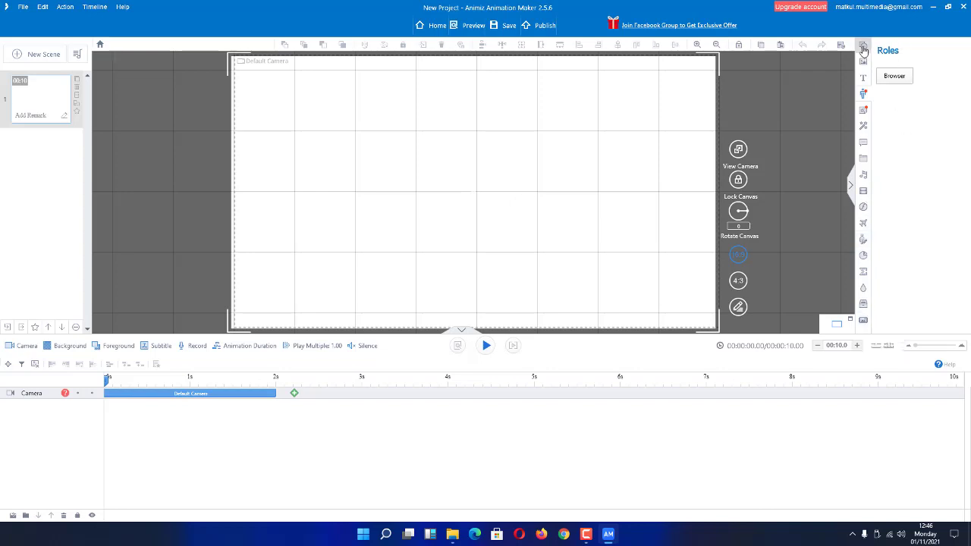
click(864, 47)
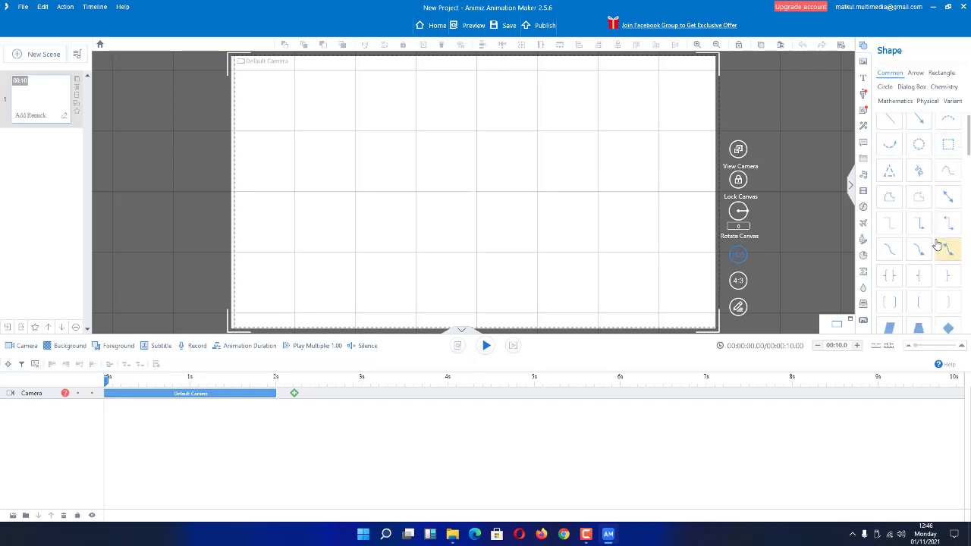
scroll(937, 245, down, 1)
scroll(925, 257, down, 2)
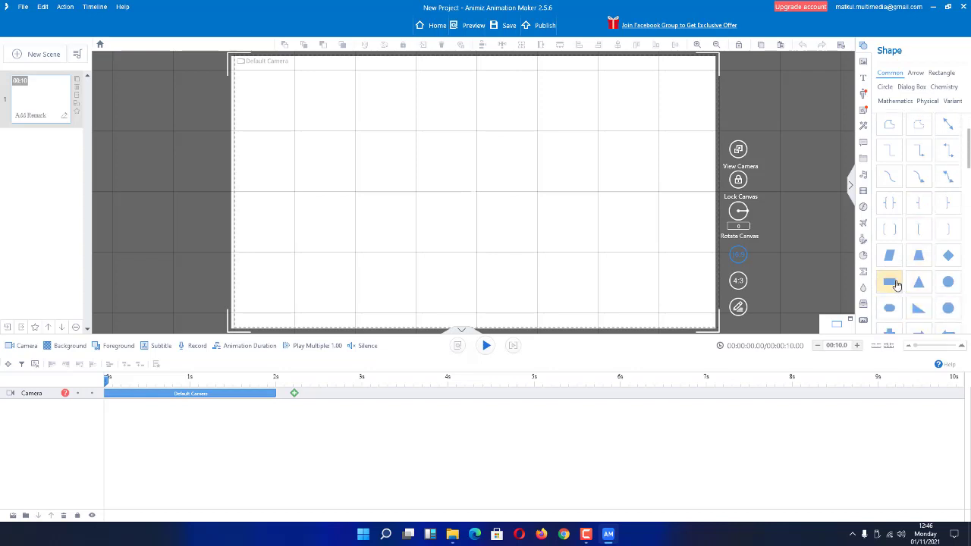
drag(895, 284, 333, 156)
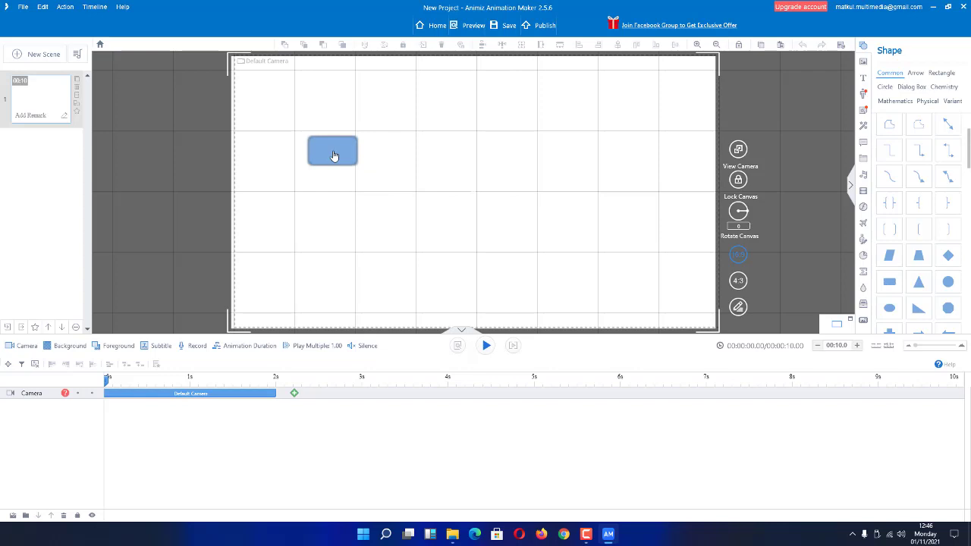
drag(533, 226, 886, 288)
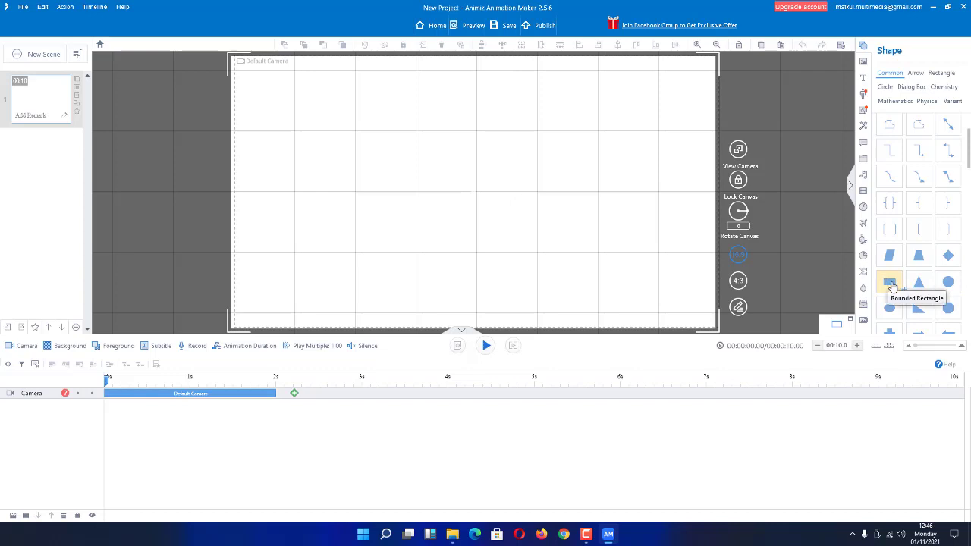
Drag a Rounded Rectangle from the Shape panel onto the canvas's upper-left area.
drag(892, 286, 421, 161)
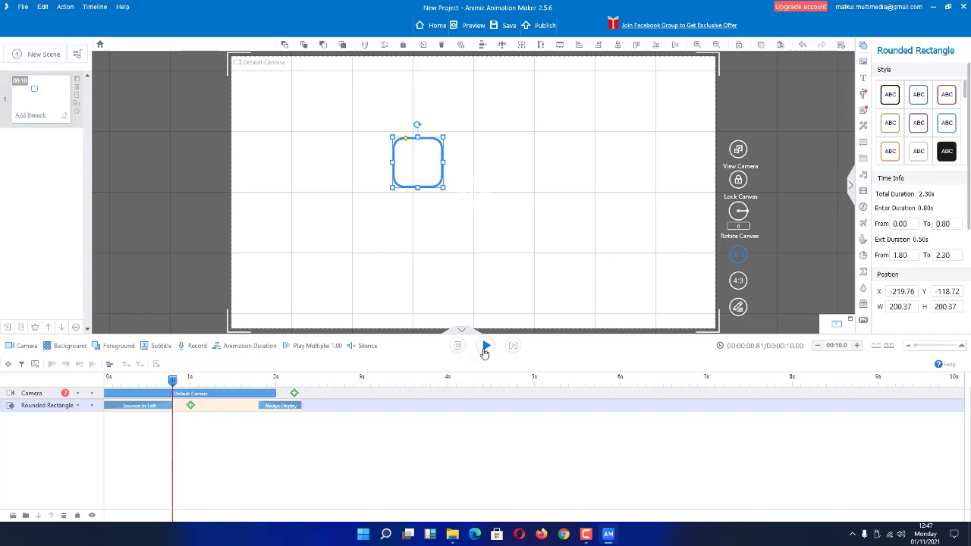
Preview the rounded rectangle's entrance, then replay the scene from the start and stop it.
click(486, 347)
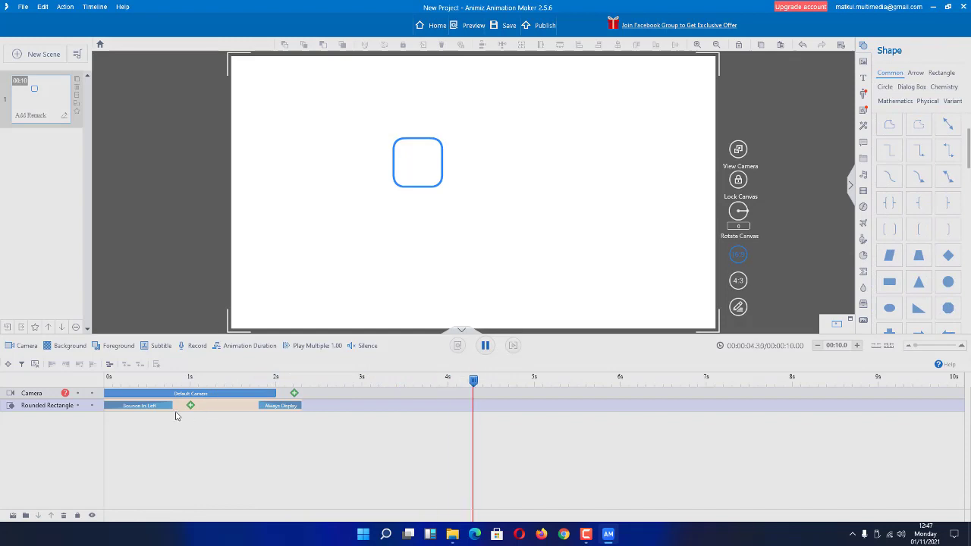
click(484, 346)
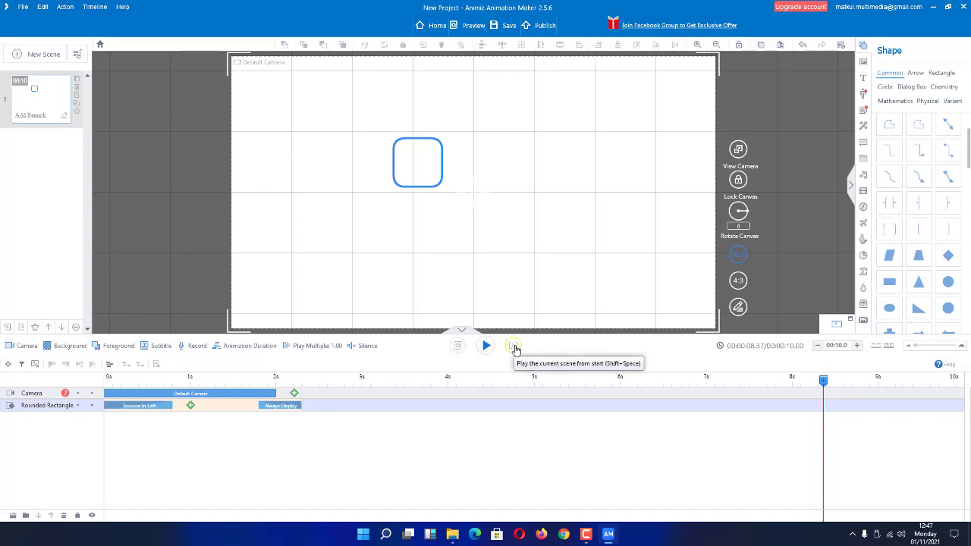
click(514, 349)
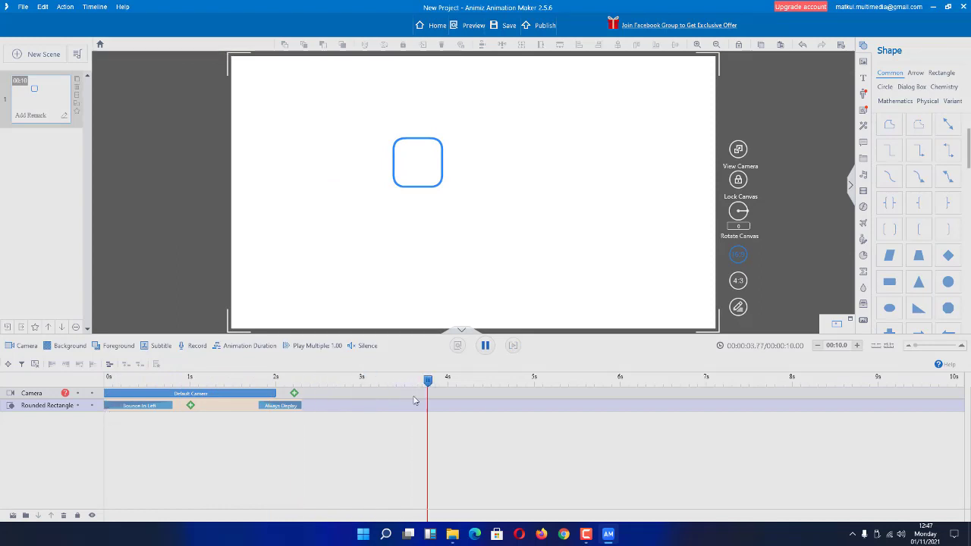
click(486, 347)
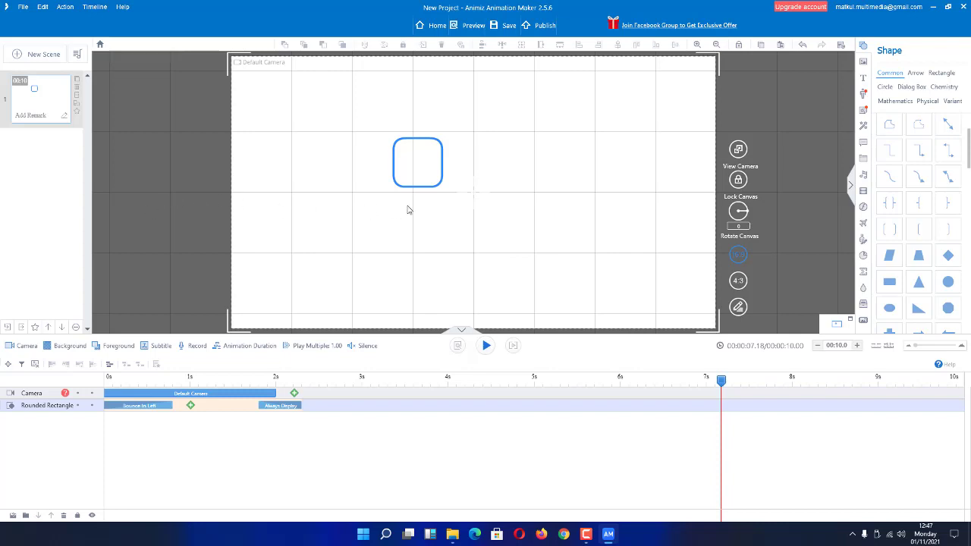
Replay the scene from the start twice, pausing the rectangle's Bounce In Left preview near 00:03.
click(513, 346)
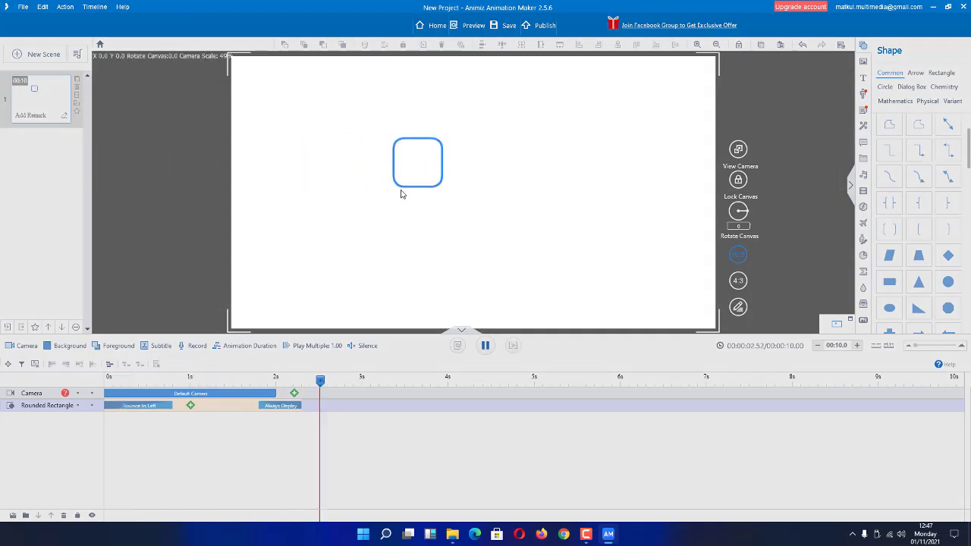
click(487, 349)
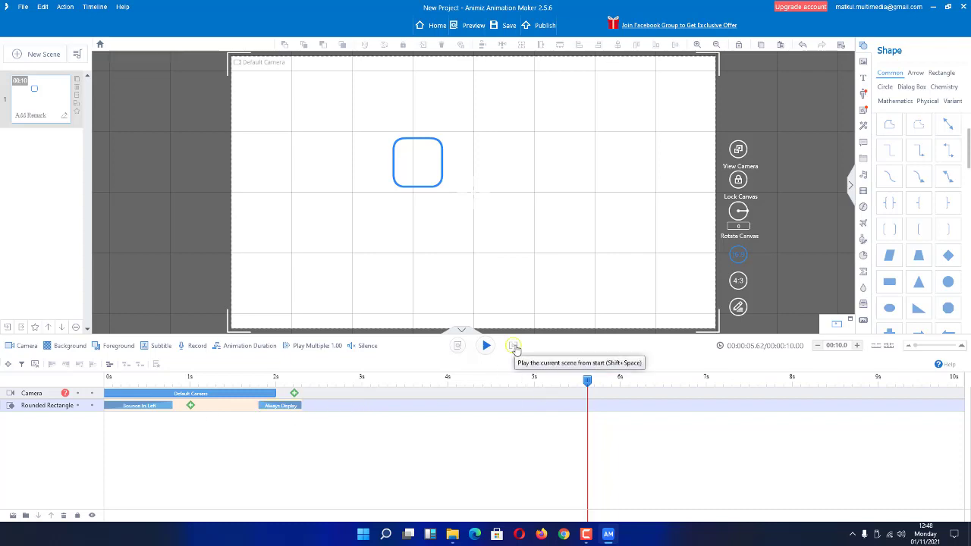
click(513, 346)
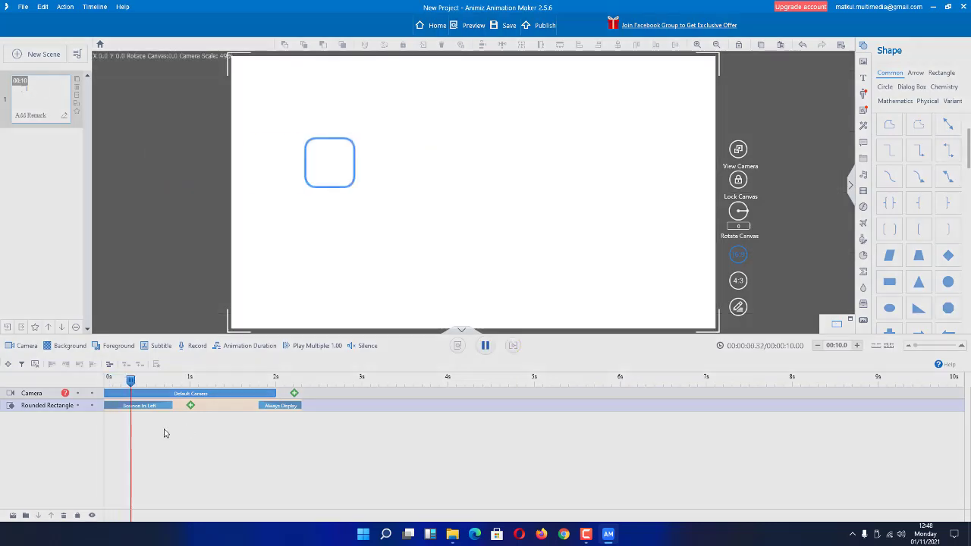
click(485, 346)
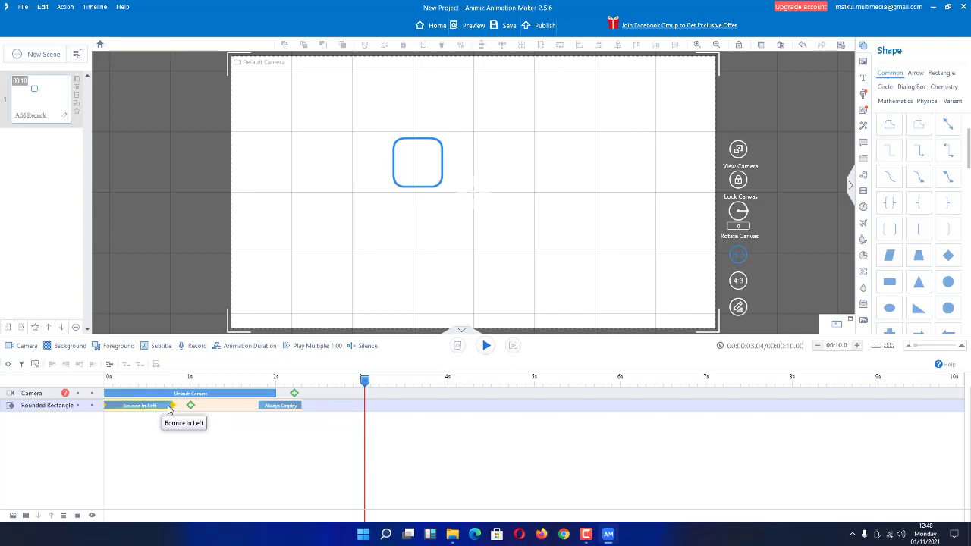
Lengthen the rectangle's Bounce In Left clip and preview the longer entrance.
drag(172, 405, 447, 406)
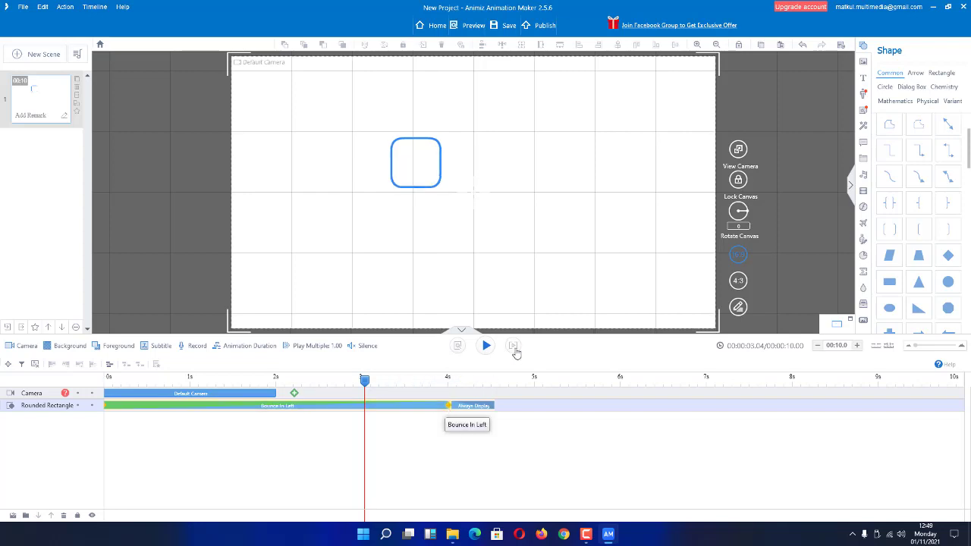
click(511, 345)
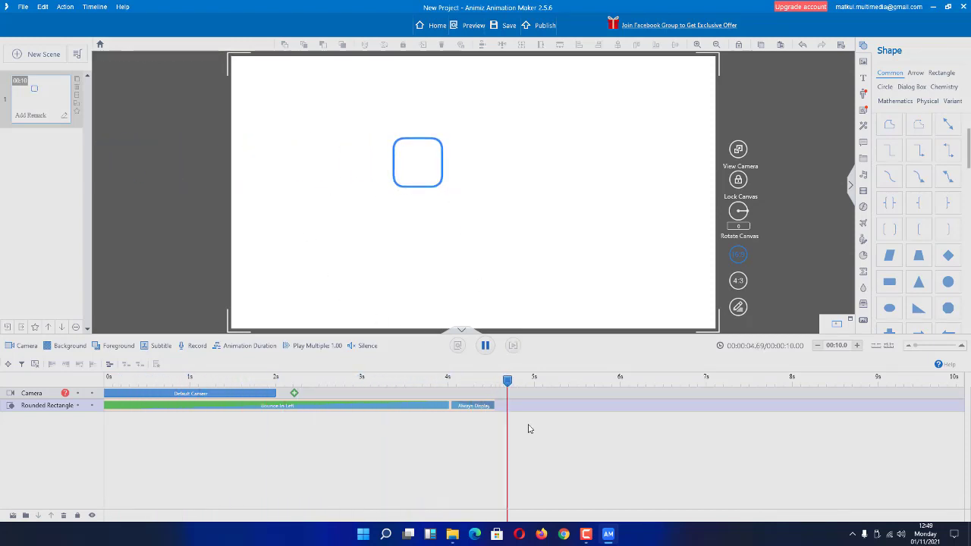
click(486, 346)
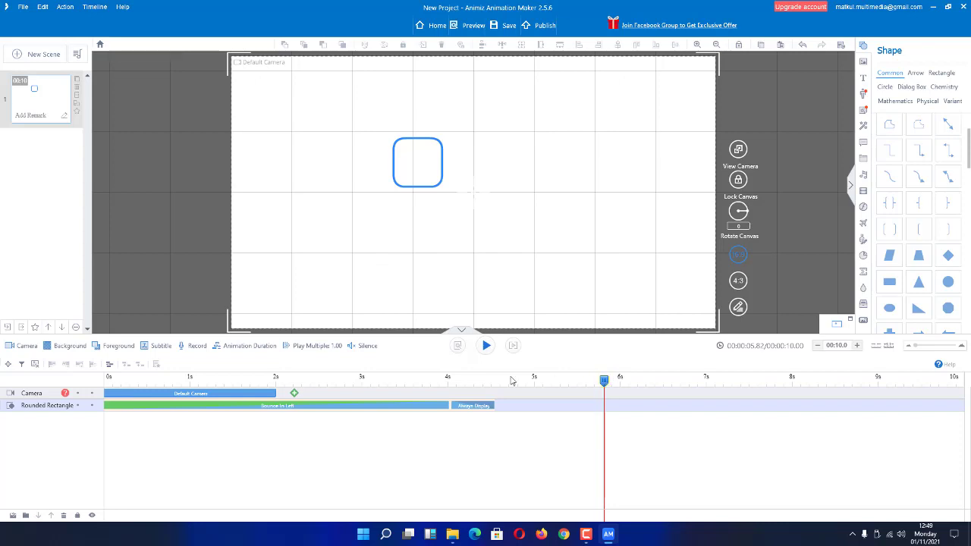
Stretch the Bounce In Left clip further to end near 7.9 seconds and replay from the start.
drag(604, 379, 365, 393)
right_click(365, 392)
click(429, 413)
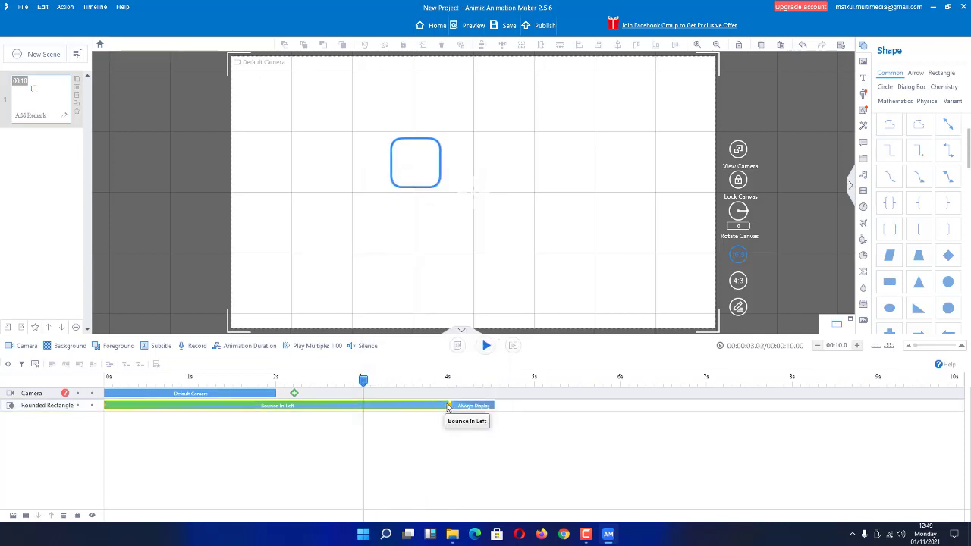
drag(449, 407, 792, 406)
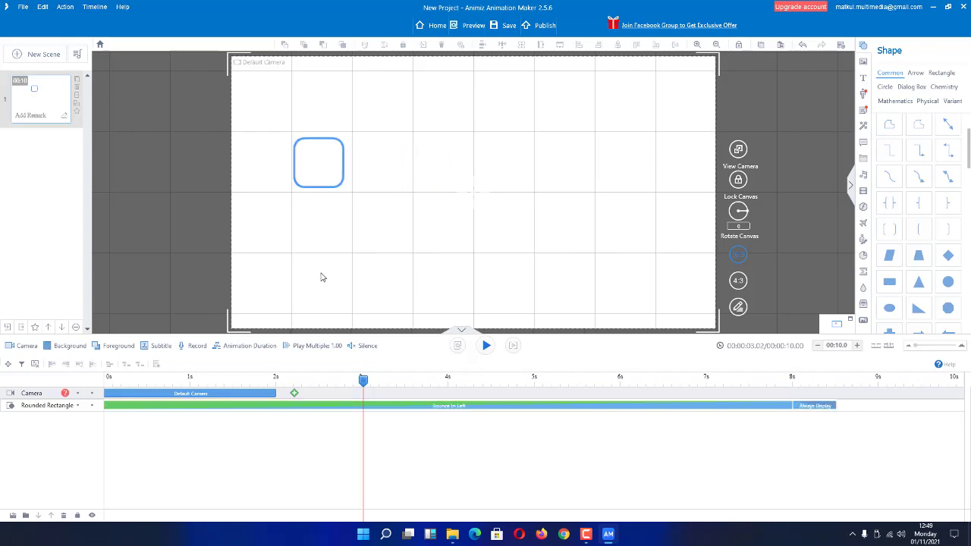
click(512, 346)
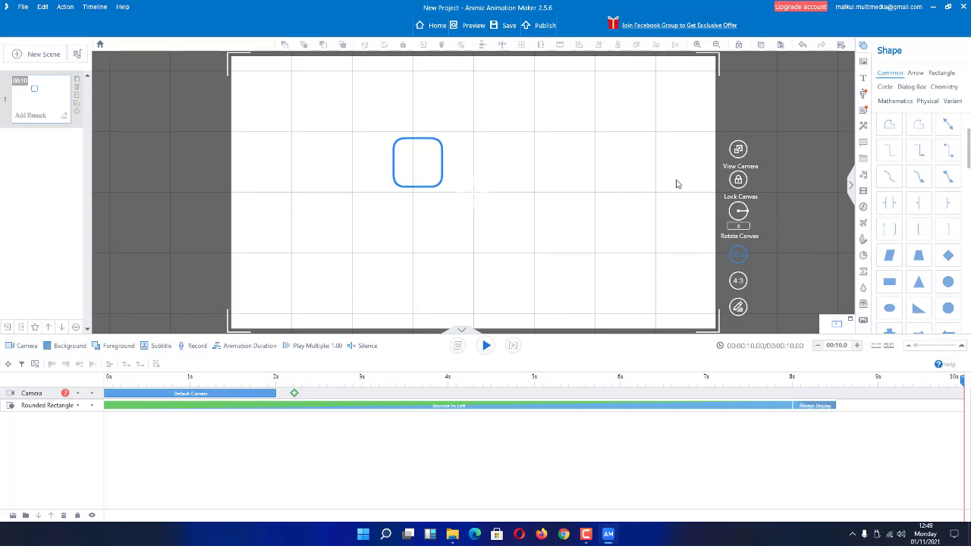
click(760, 405)
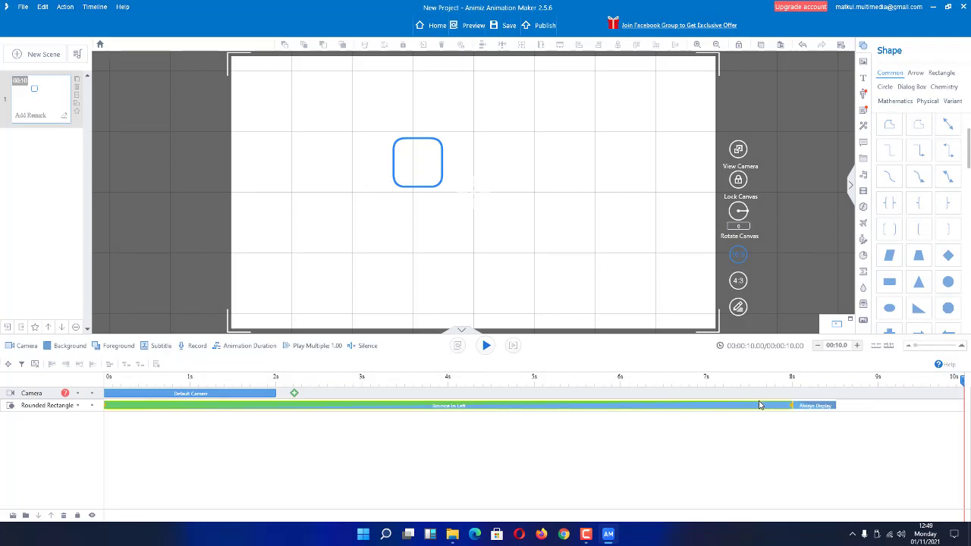
click(797, 419)
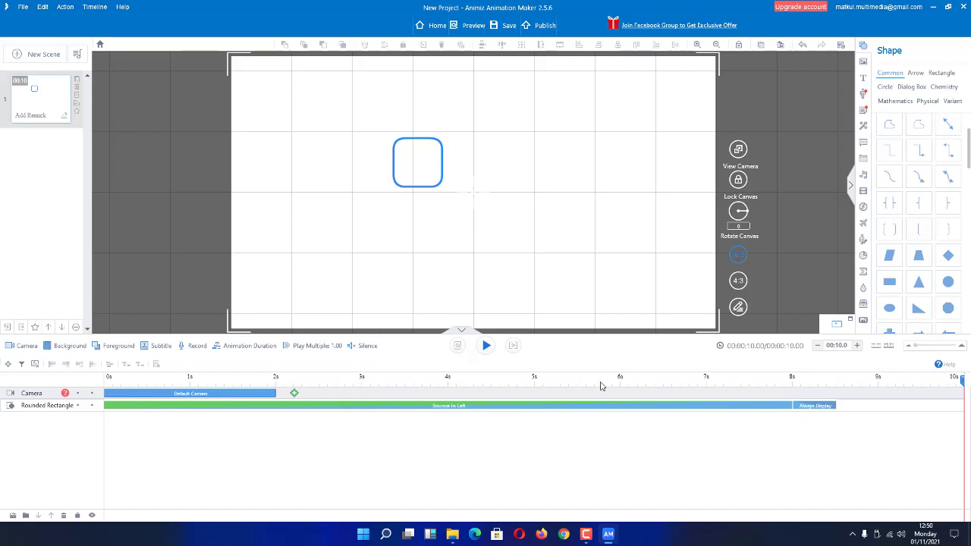
click(513, 346)
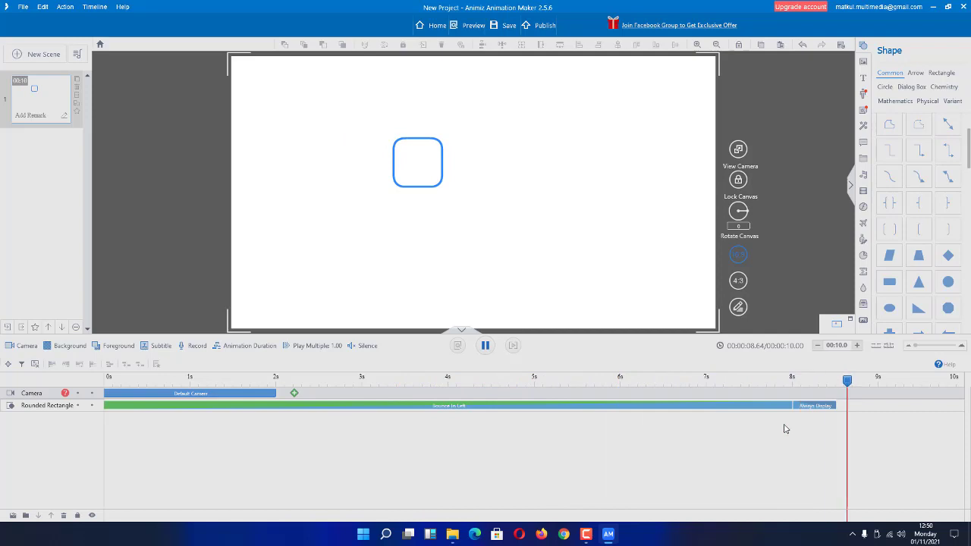
click(483, 346)
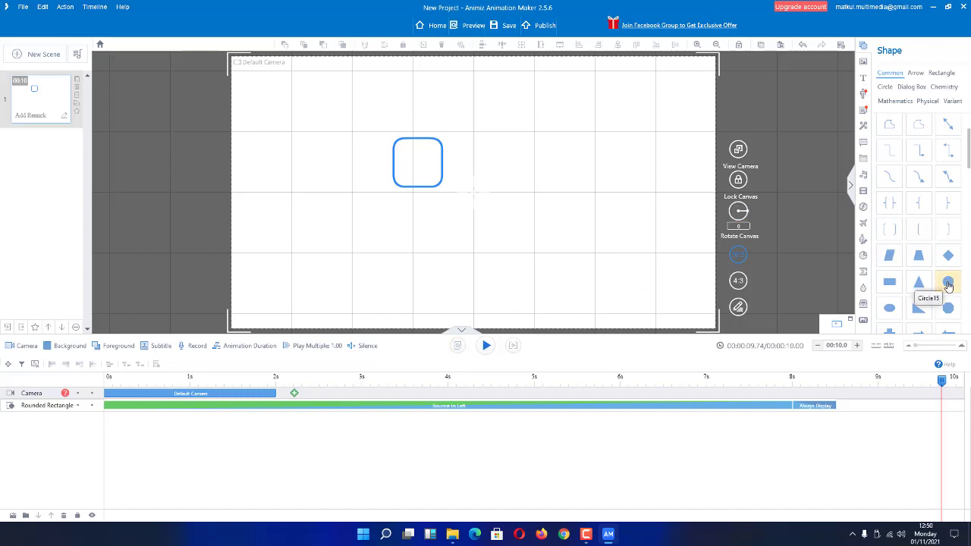
Place a circle (Circle15) below the rectangle and move the playhead to about 7.5 seconds.
drag(947, 284, 478, 243)
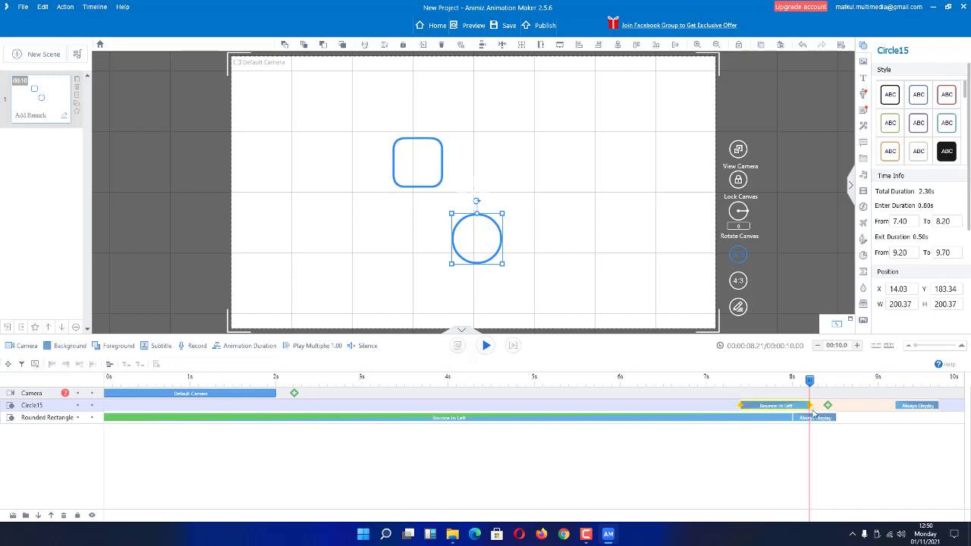
click(743, 392)
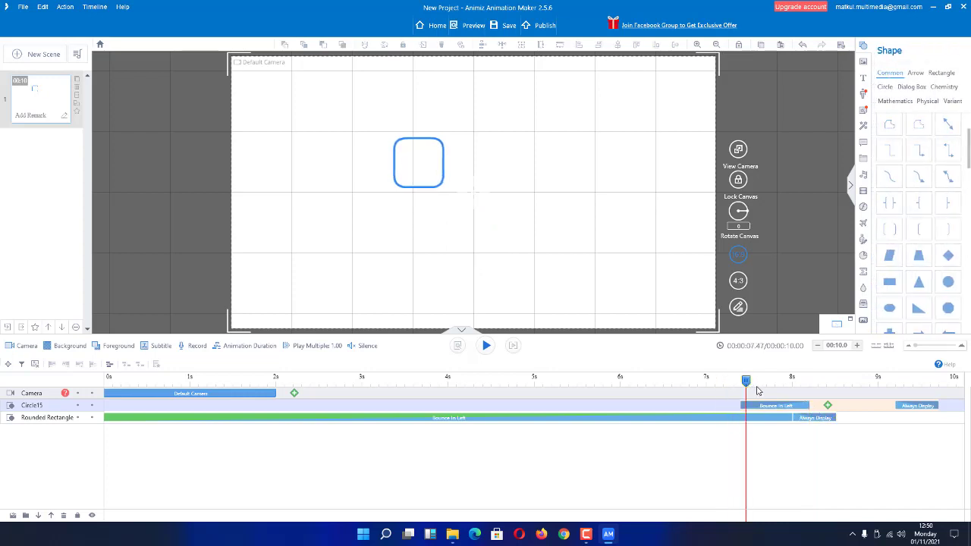
Shift Circle15's Bounce In Left clip to run from about 3.4 s to 7.1 s, then replay.
drag(756, 391, 801, 390)
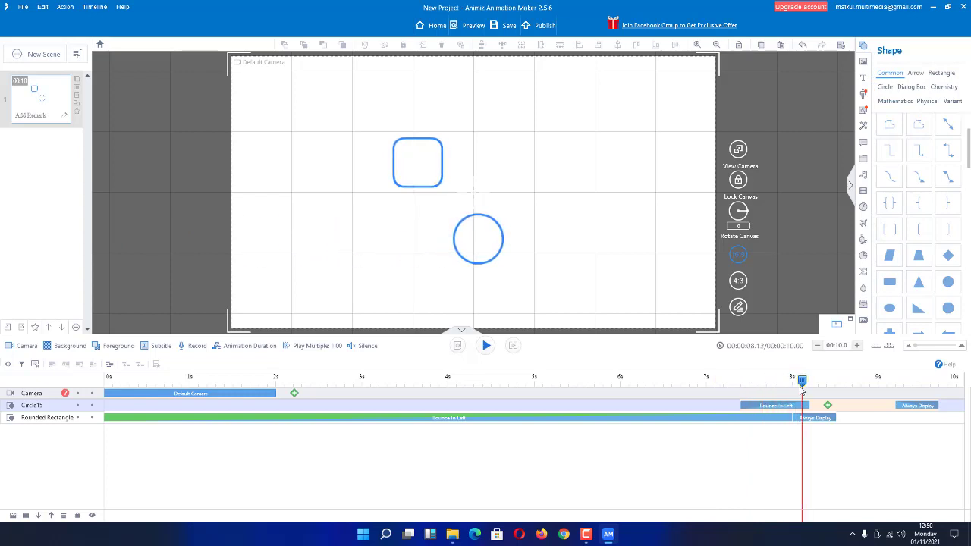
click(757, 407)
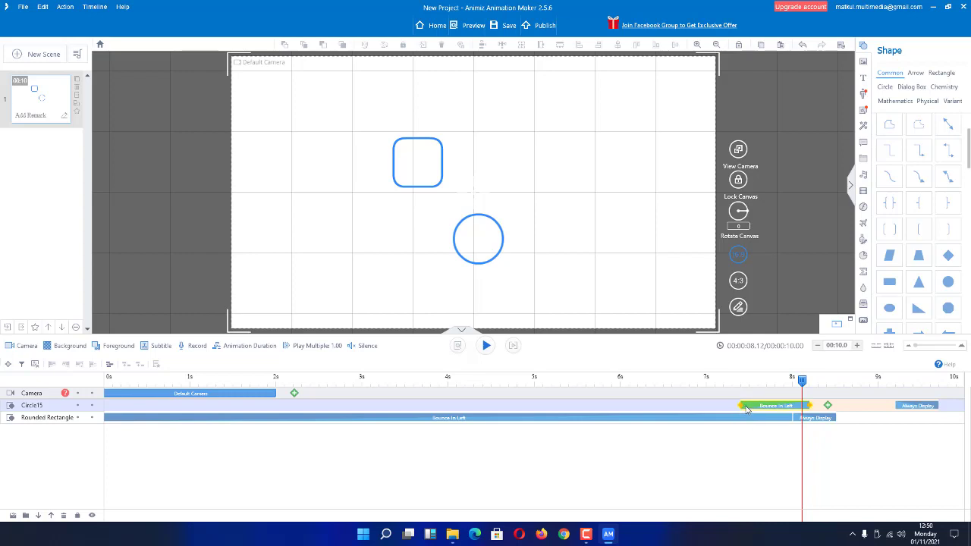
drag(738, 405, 397, 406)
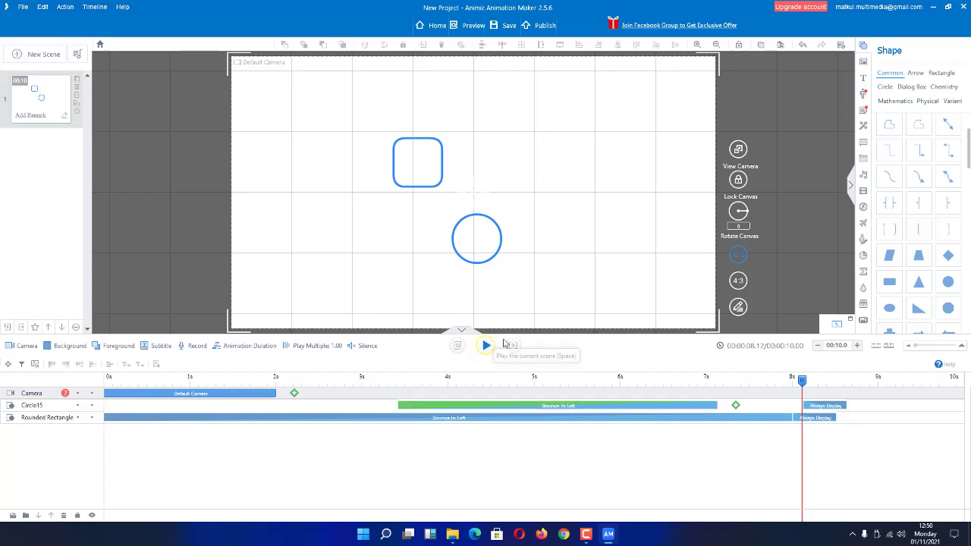
click(509, 348)
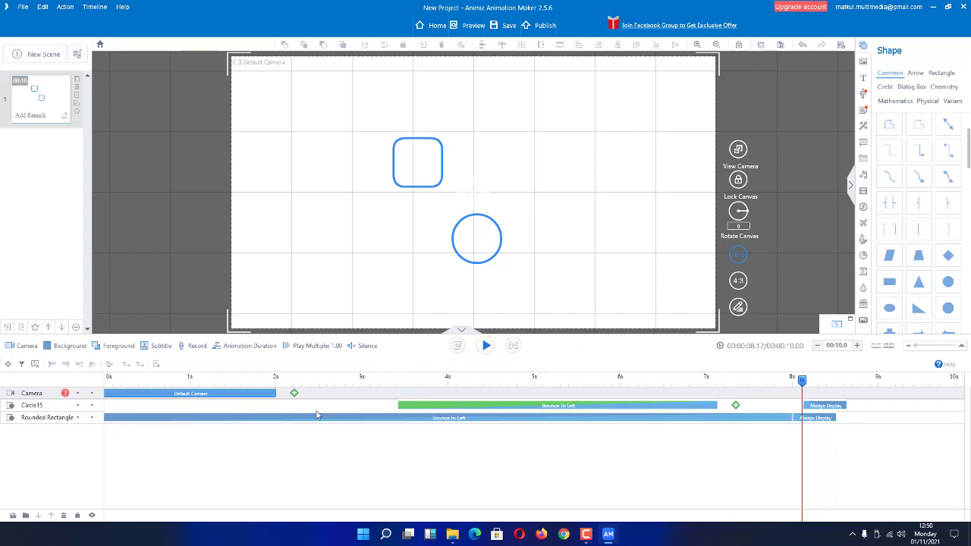
click(515, 347)
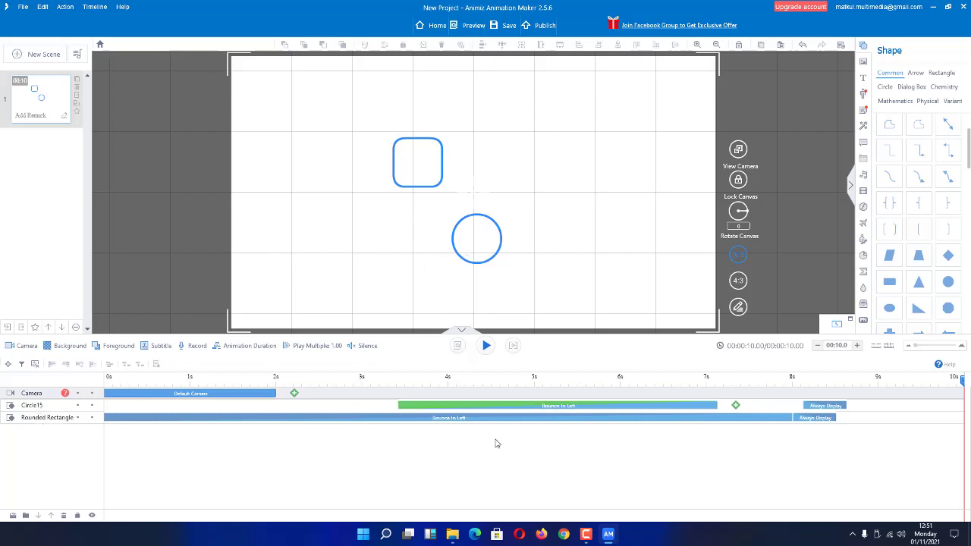
Move Circle15 onto the rectangle's lower-right corner and give it the solid black ABC style.
click(489, 264)
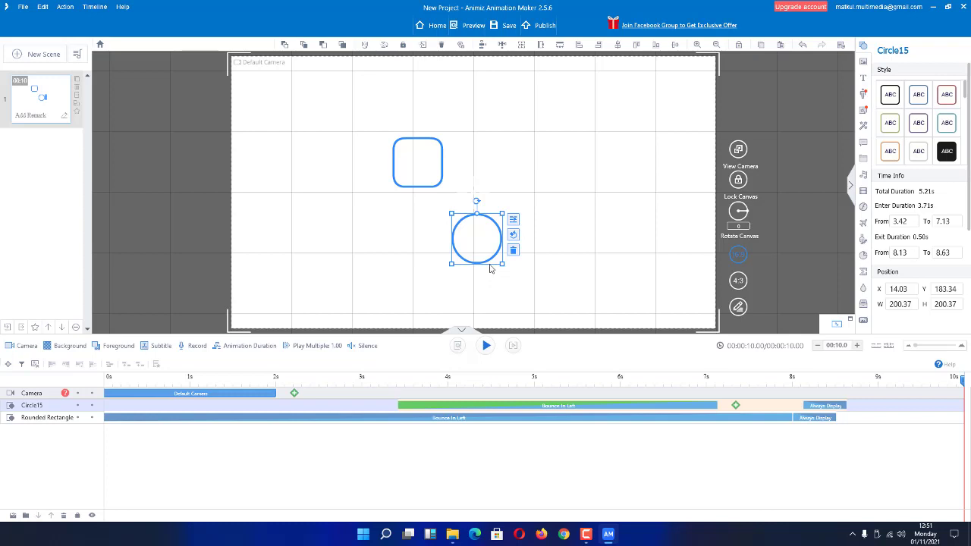
drag(488, 268, 453, 216)
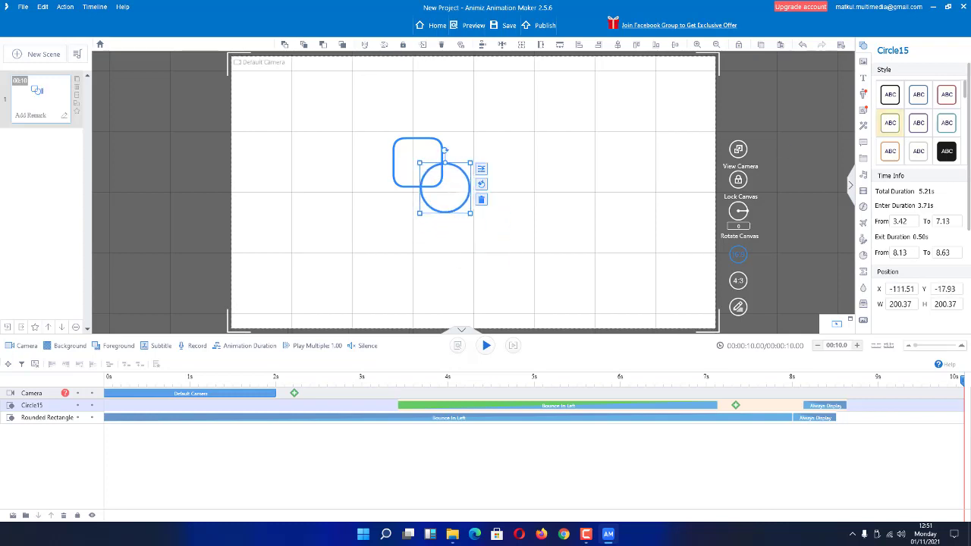
click(947, 151)
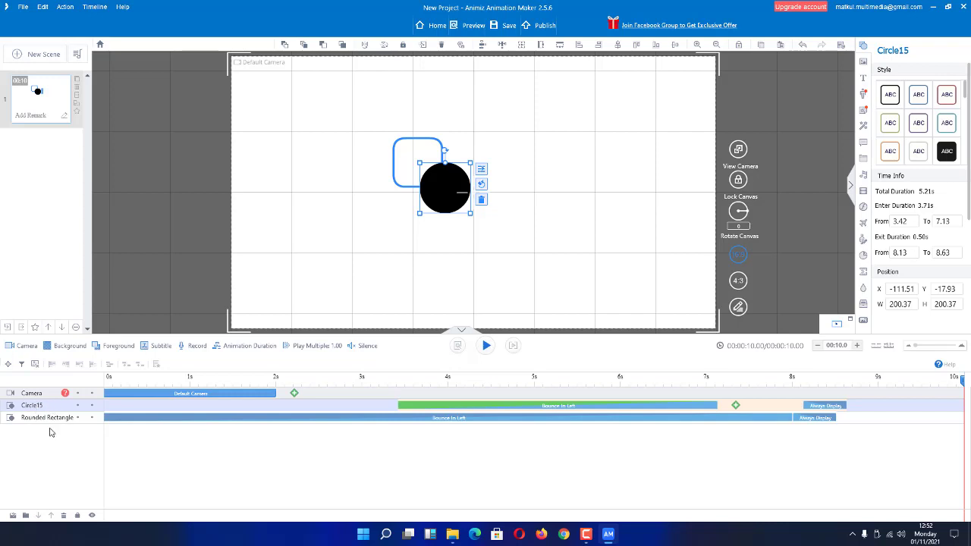
Drag the Circle15 layer row below the Rounded Rectangle row in the timeline.
drag(17, 430, 17, 437)
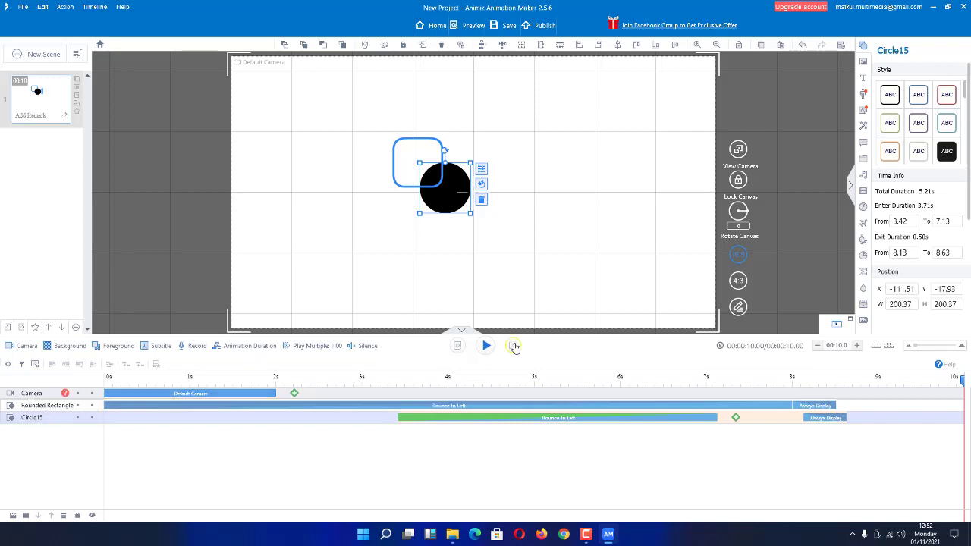
click(514, 346)
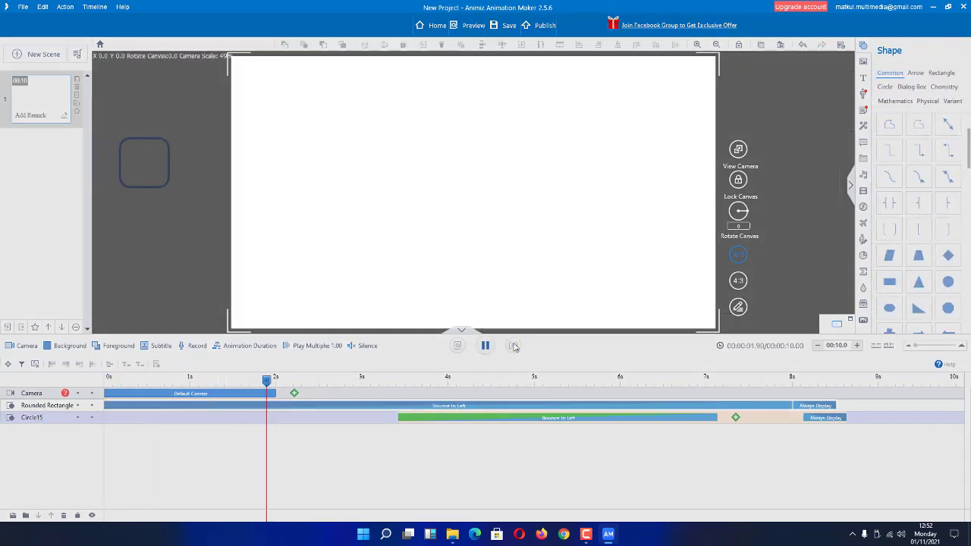